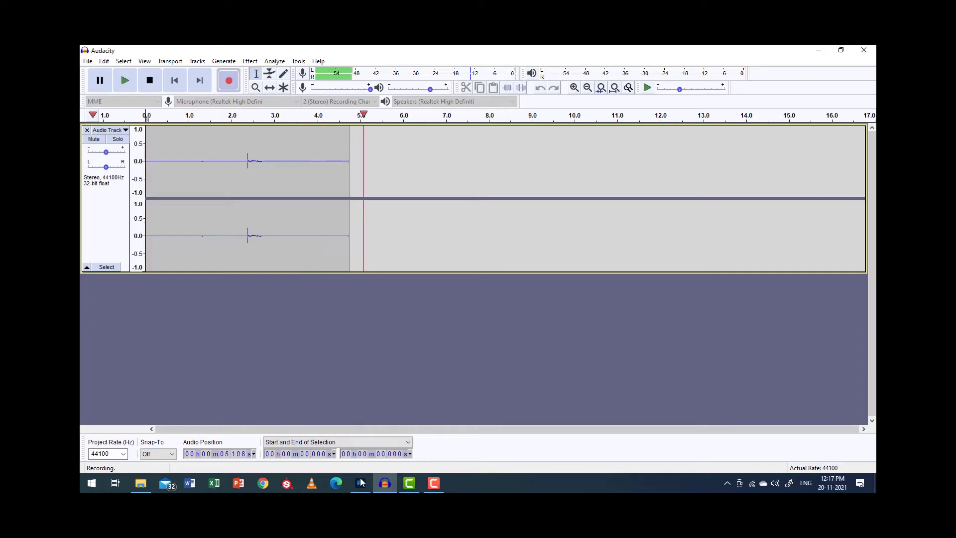
# Step: Leave the Audacity recording running and bring the empty Photoshop workspace to the front
pyautogui.click(361, 483)
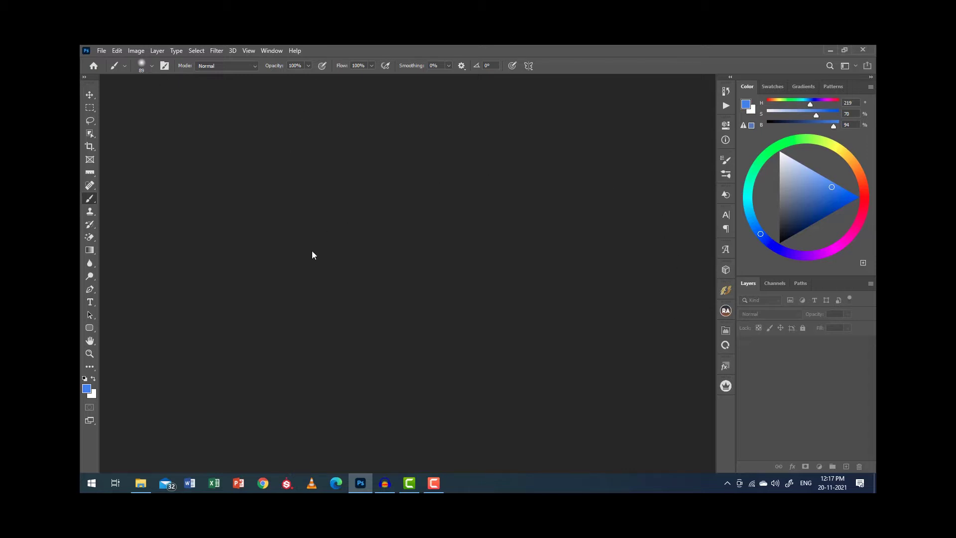
# Step: Open the red saree portrait from the PS folder in Photoshop as a Background layer
pyautogui.click(141, 483)
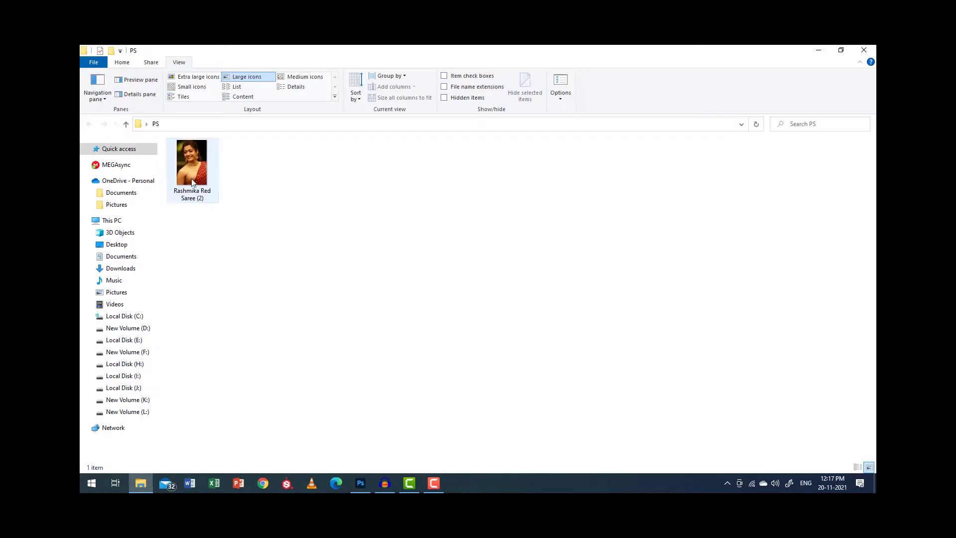
pyautogui.moveTo(192, 167)
pyautogui.mouseDown()
pyautogui.moveTo(375, 397)
pyautogui.moveTo(397, 251)
pyautogui.mouseUp()
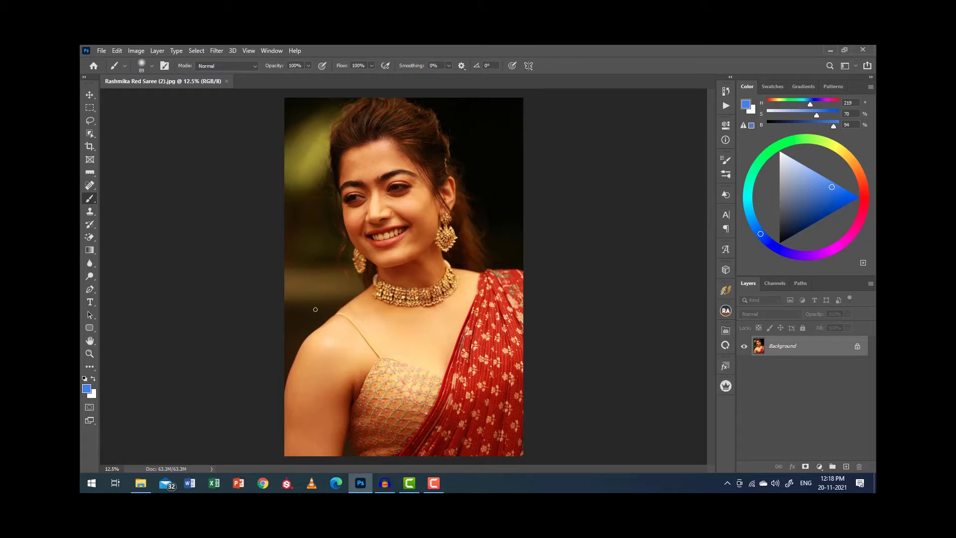
# Step: Show the Histogram panel in All Channels view and duplicate the Background layer
pyautogui.click(265, 51)
pyautogui.click(280, 220)
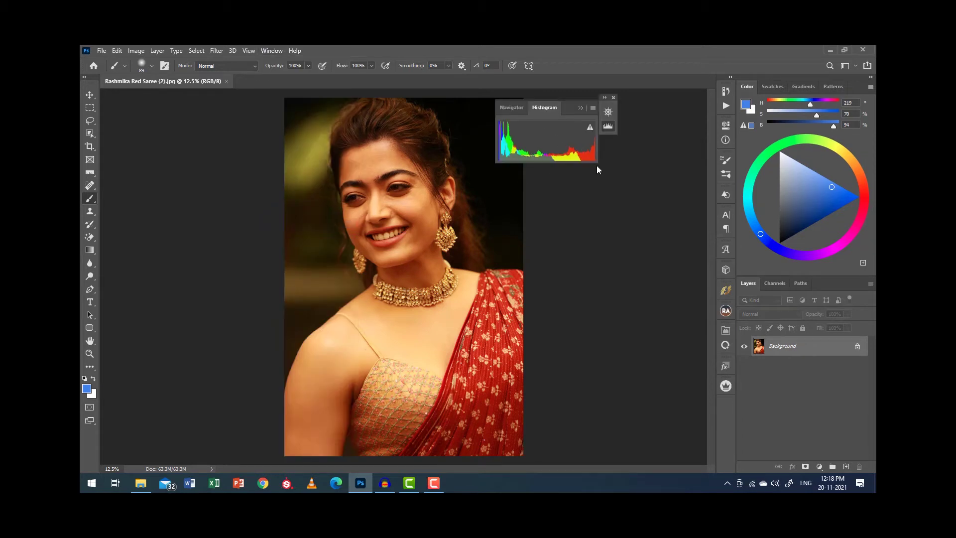
pyautogui.click(521, 107)
pyautogui.click(604, 97)
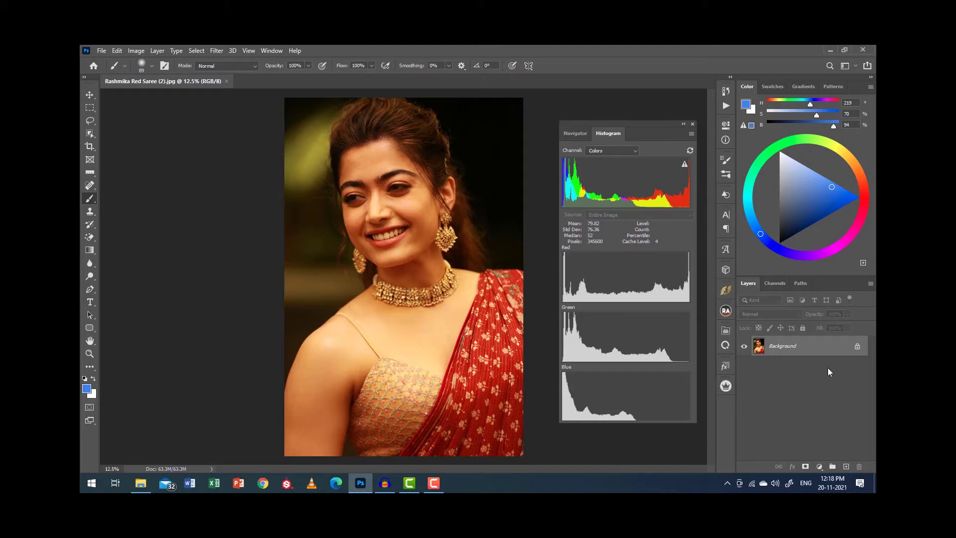
pyautogui.moveTo(826, 349); pyautogui.dragTo(846, 466)
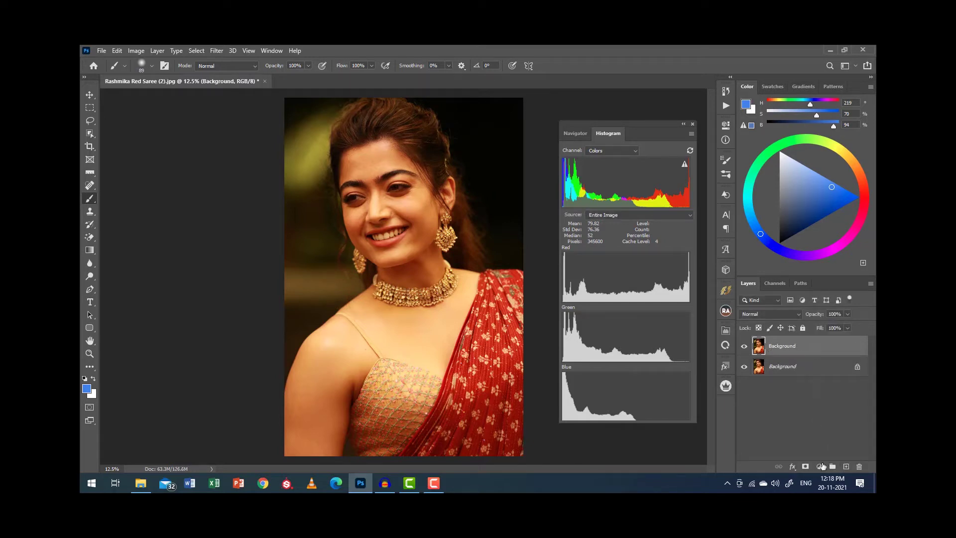
pyautogui.click(820, 466)
# Step: Add a Curves adjustment layer, close the Histogram, and set the white point on the earring highlight
pyautogui.click(811, 348)
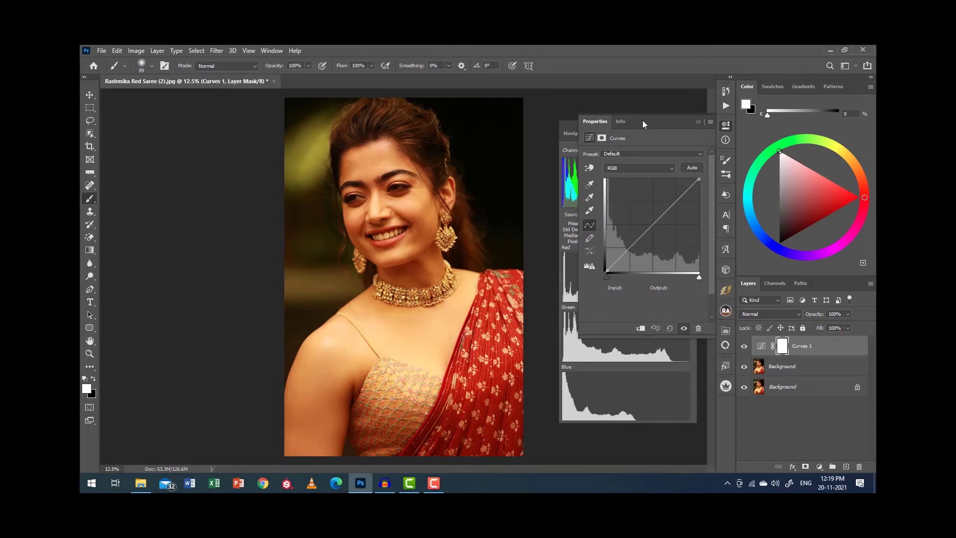
pyautogui.moveTo(643, 120)
pyautogui.mouseDown()
pyautogui.moveTo(530, 124)
pyautogui.moveTo(659, 125)
pyautogui.mouseUp()
pyautogui.click(691, 124)
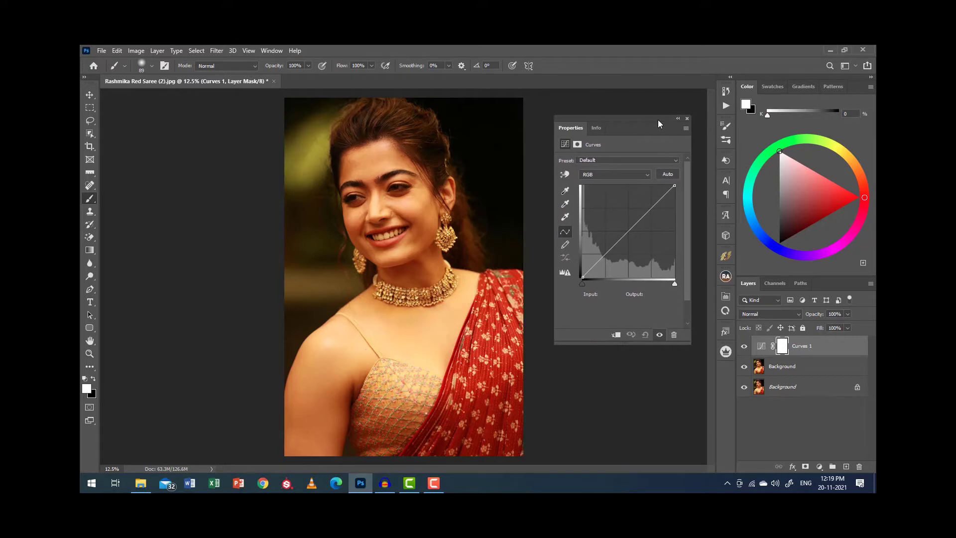
pyautogui.click(568, 216)
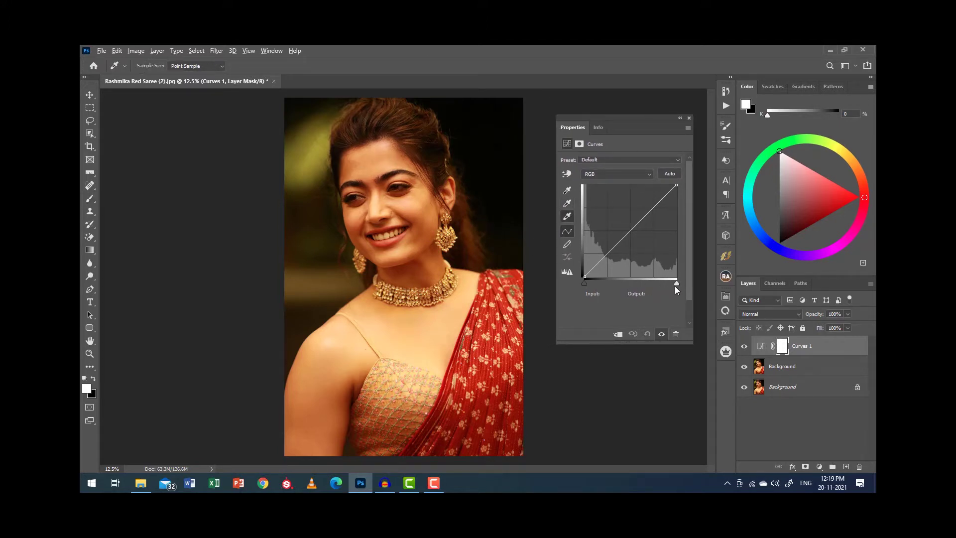
pyautogui.moveTo(675, 287); pyautogui.dragTo(677, 285)
pyautogui.keyDown('alt'); pyautogui.scroll(5, 429, 256); pyautogui.keyUp('alt')
pyautogui.keyDown('alt'); pyautogui.scroll(4, 429, 256); pyautogui.keyUp('alt')
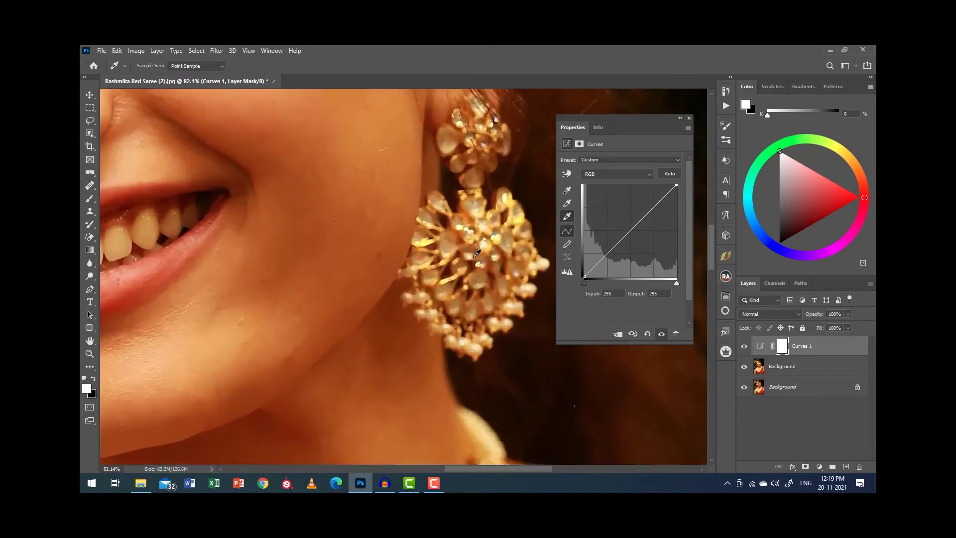
pyautogui.keyDown('alt'); pyautogui.scroll(4, 473, 233); pyautogui.keyUp('alt')
pyautogui.keyDown('alt'); pyautogui.scroll(2, 502, 220); pyautogui.keyUp('alt')
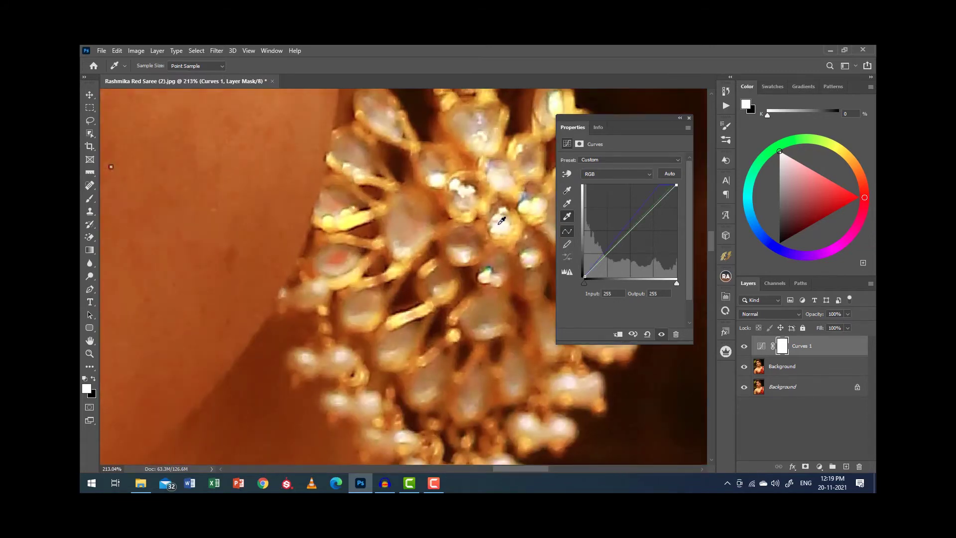
pyautogui.keyDown('alt'); pyautogui.scroll(-3, 502, 221); pyautogui.keyUp('alt')
pyautogui.keyDown('alt'); pyautogui.scroll(-3, 501, 221); pyautogui.keyUp('alt')
pyautogui.keyDown('alt'); pyautogui.scroll(-3, 501, 221); pyautogui.keyUp('alt')
pyautogui.keyDown('alt'); pyautogui.scroll(-2, 501, 220); pyautogui.keyUp('alt')
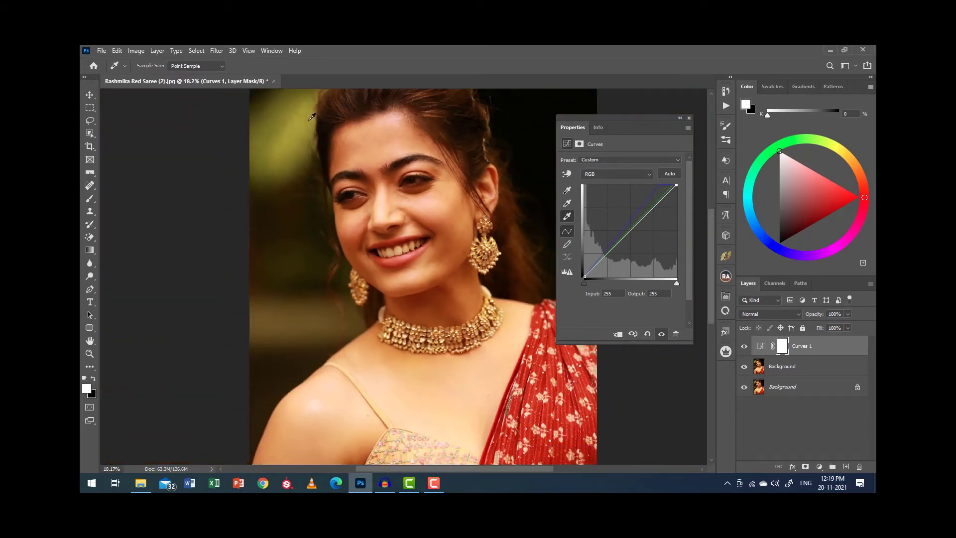
pyautogui.keyDown('alt'); pyautogui.scroll(-1, 311, 116); pyautogui.keyUp('alt')
# Step: Set the Curves black point on the dark hair
pyautogui.click(566, 190)
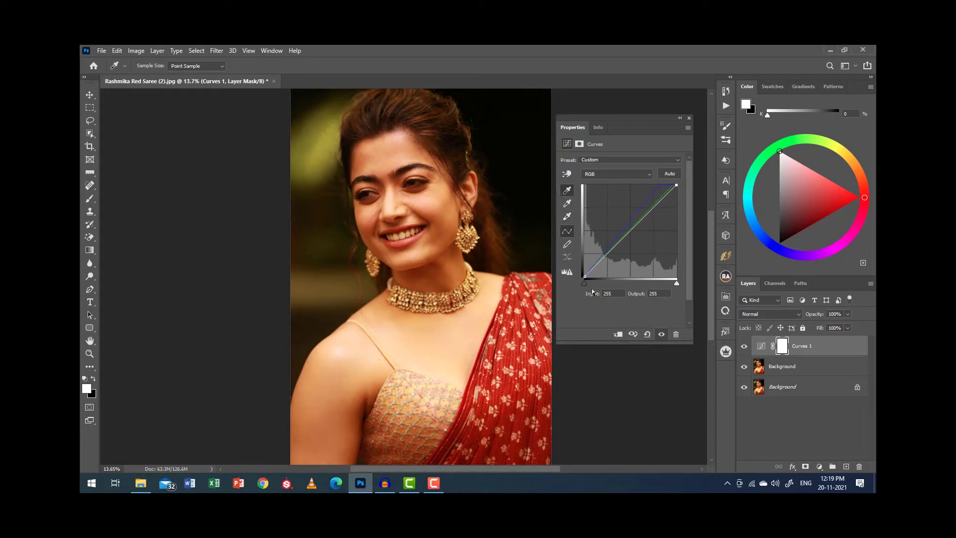
pyautogui.moveTo(585, 285); pyautogui.dragTo(572, 285)
pyautogui.keyDown('alt'); pyautogui.scroll(3, 335, 127); pyautogui.keyUp('alt')
pyautogui.scroll(3, 371, 215)
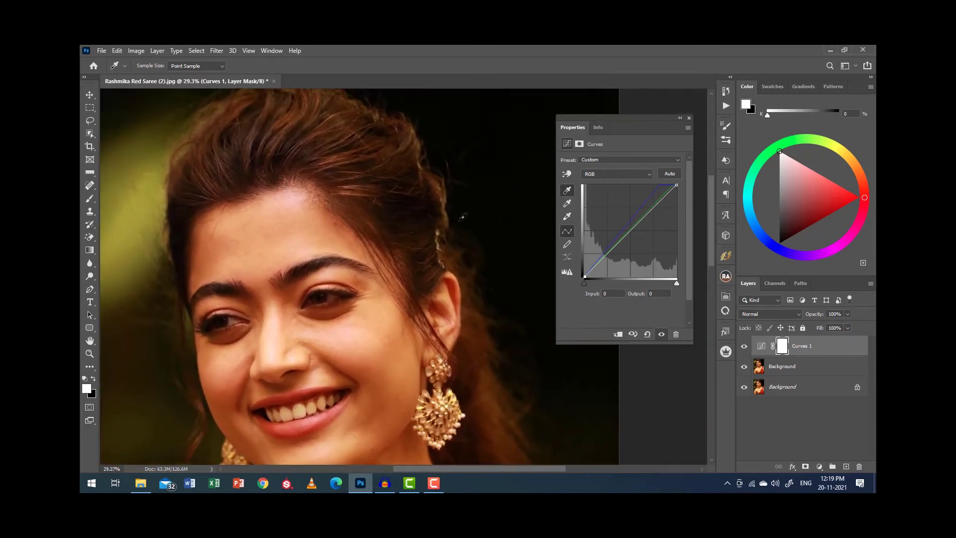
pyautogui.keyDown('alt'); pyautogui.scroll(-3, 500, 210); pyautogui.keyUp('alt')
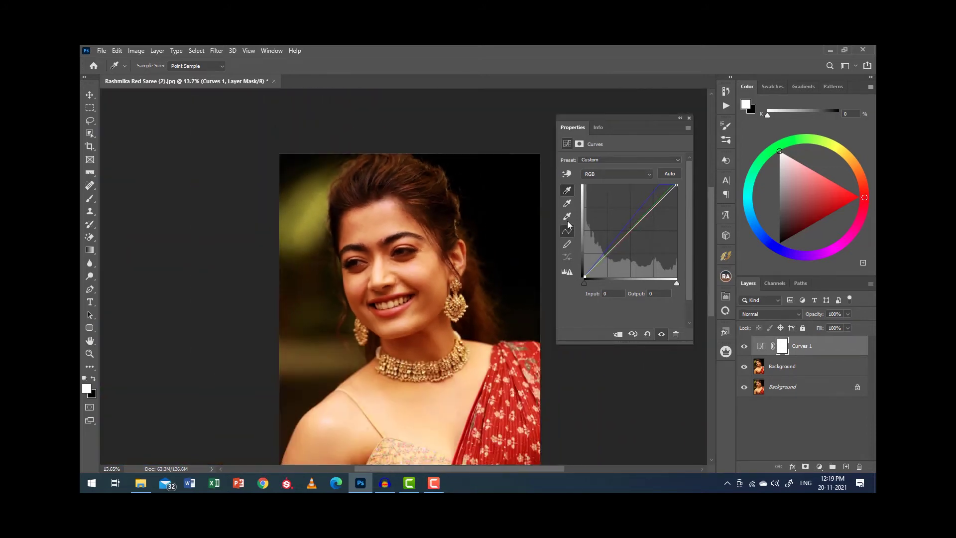
# Step: Set the neutral gray point by sampling the white of the eye
pyautogui.click(566, 203)
pyautogui.keyDown('alt'); pyautogui.scroll(3, 418, 247); pyautogui.keyUp('alt')
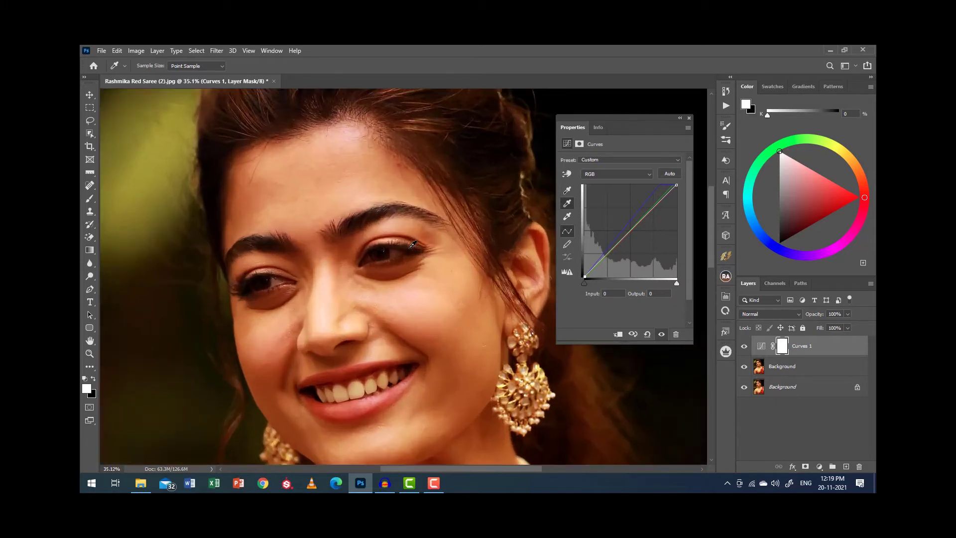
pyautogui.keyDown('alt'); pyautogui.scroll(3, 398, 247); pyautogui.keyUp('alt')
pyautogui.keyDown('alt'); pyautogui.scroll(4, 385, 246); pyautogui.keyUp('alt')
pyautogui.keyDown('alt'); pyautogui.scroll(2, 385, 247); pyautogui.keyUp('alt')
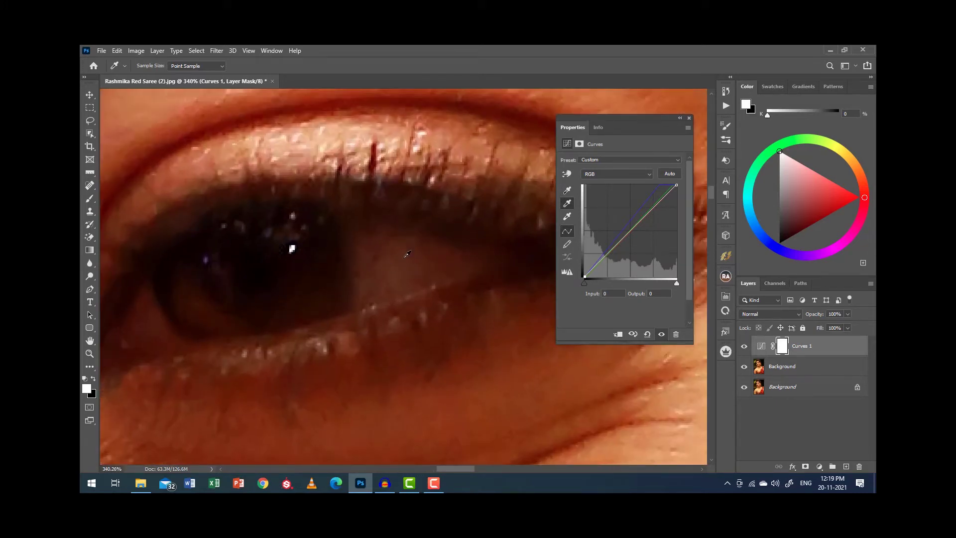
pyautogui.click(398, 259)
pyautogui.keyDown('alt'); pyautogui.scroll(-3, 400, 254); pyautogui.keyUp('alt')
pyautogui.keyDown('alt'); pyautogui.scroll(-3, 408, 247); pyautogui.keyUp('alt')
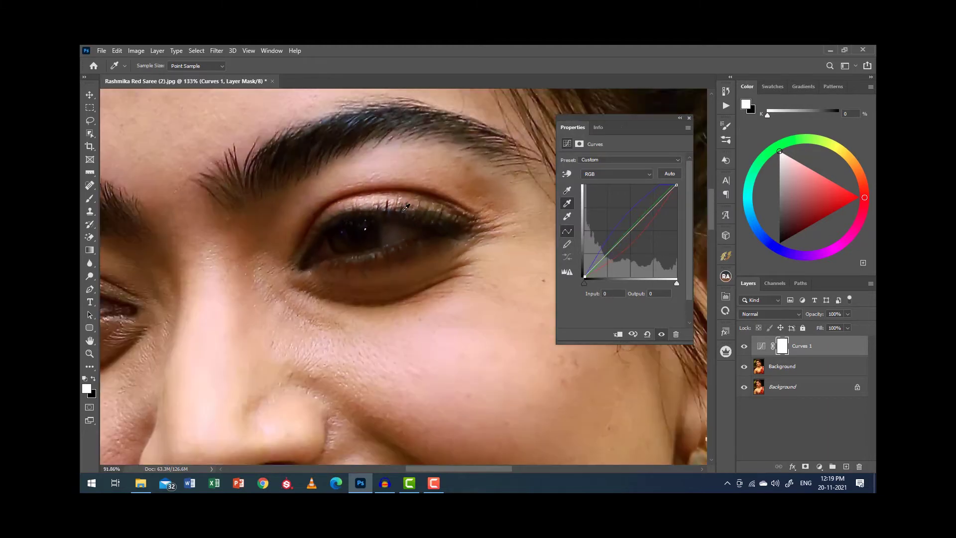
pyautogui.keyDown('alt'); pyautogui.scroll(-2, 416, 238); pyautogui.keyUp('alt')
pyautogui.keyDown('alt'); pyautogui.scroll(-2, 416, 237); pyautogui.keyUp('alt')
pyautogui.keyDown('alt'); pyautogui.scroll(-1, 416, 238); pyautogui.keyUp('alt')
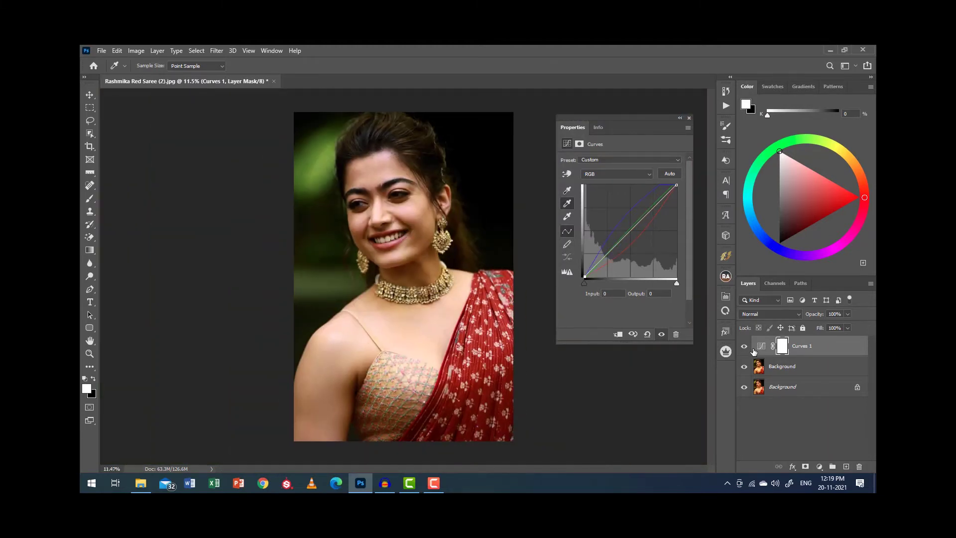
# Step: Toggle Curves 1 visibility to compare before and after, leaving it on
pyautogui.click(744, 352)
pyautogui.click(744, 352)
pyautogui.click(744, 352)
pyautogui.click(745, 352)
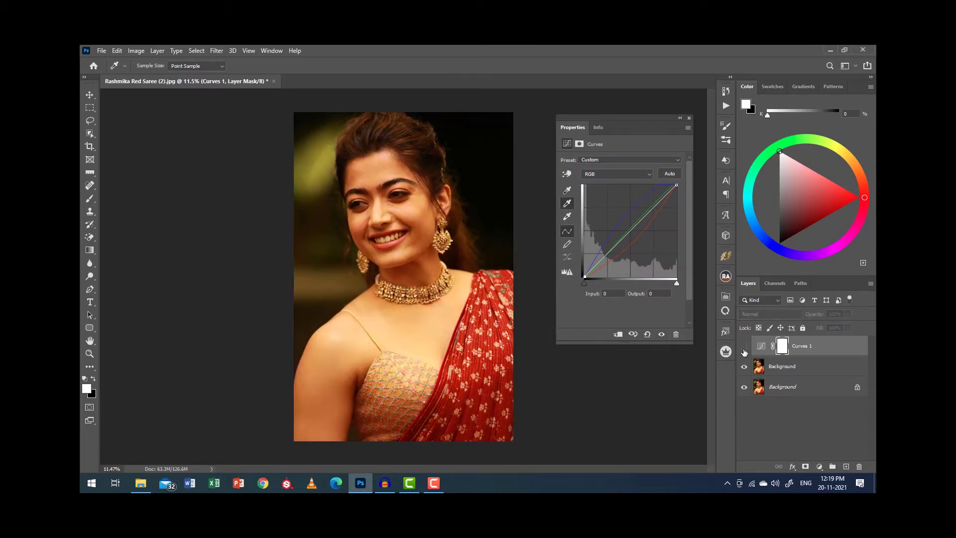
pyautogui.scroll(2, 337, 191)
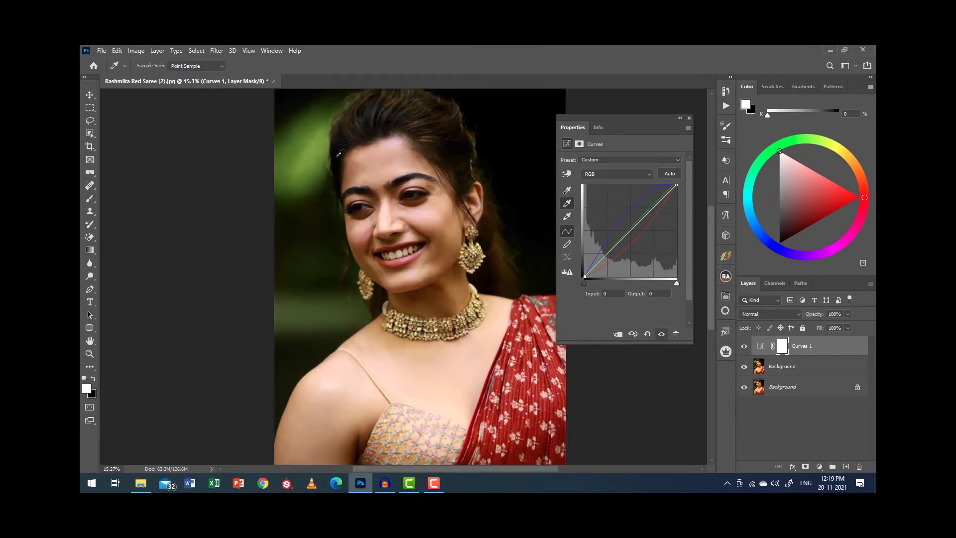
pyautogui.scroll(-2, 323, 160)
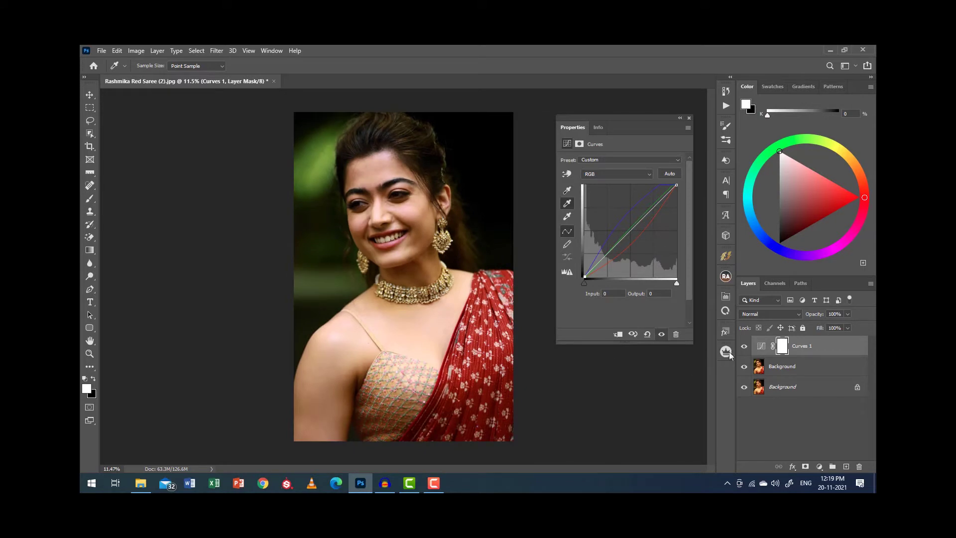
pyautogui.click(744, 347)
pyautogui.click(744, 347)
pyautogui.scroll(3, 326, 378)
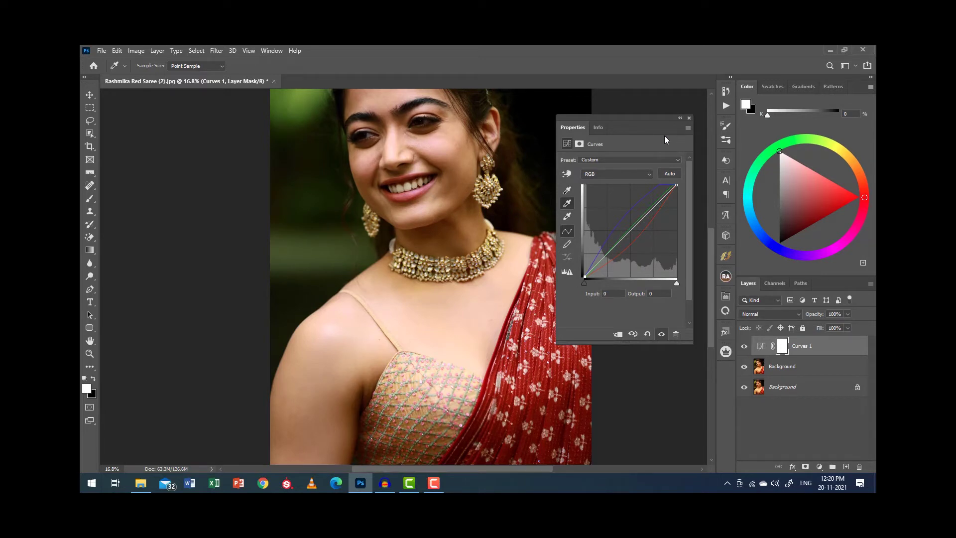
# Step: Close the curves settings and select the Background copy layer
pyautogui.click(689, 118)
pyautogui.scroll(-3, 505, 272)
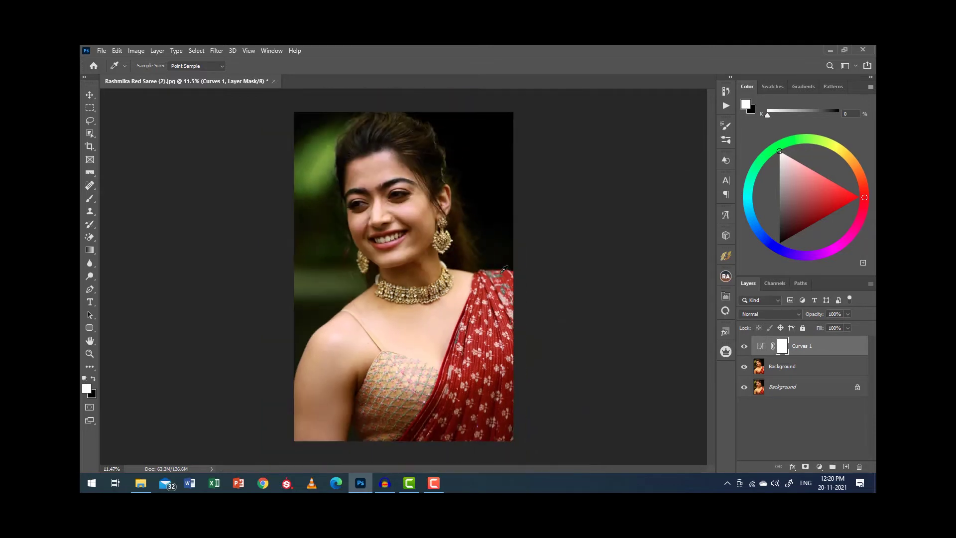
pyautogui.click(813, 374)
# Step: Switch to the Brush, open the Retouch Pro panel and zoom into the face
pyautogui.press('b')
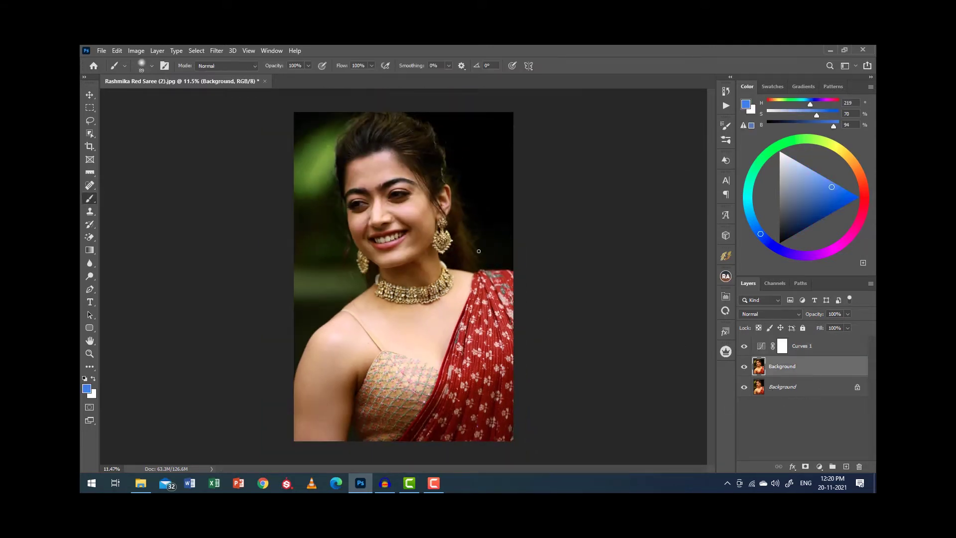
pyautogui.scroll(2, 392, 228)
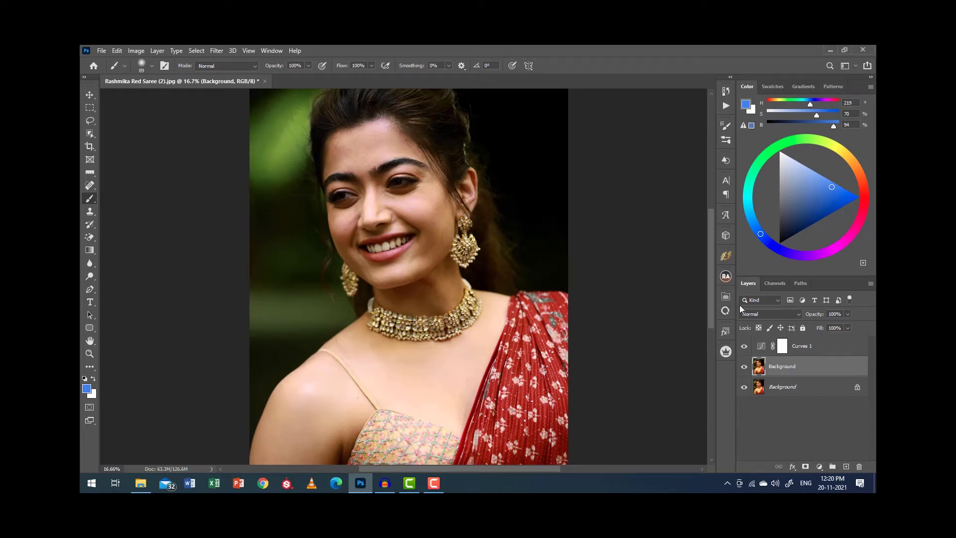
pyautogui.click(727, 301)
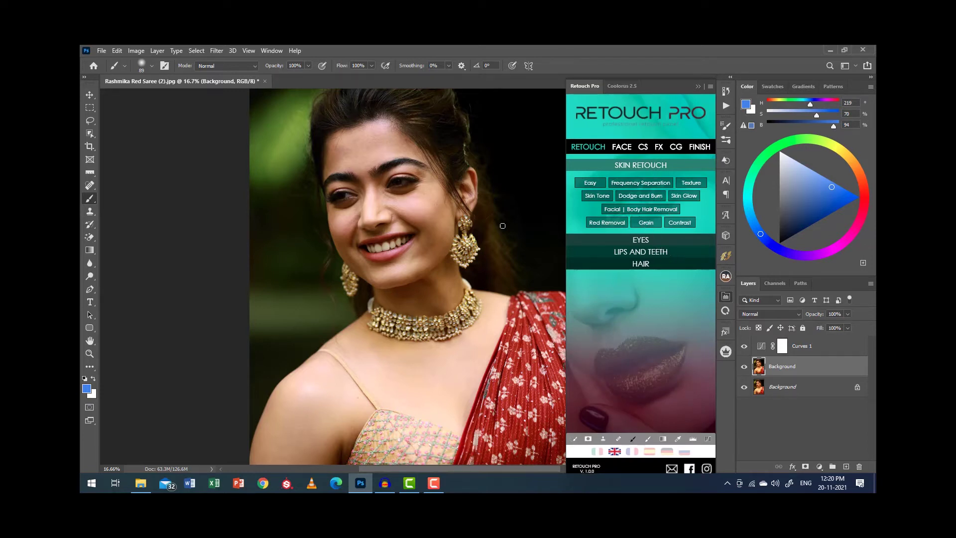
pyautogui.scroll(2, 392, 179)
pyautogui.scroll(1, 392, 178)
pyautogui.scroll(1, 392, 179)
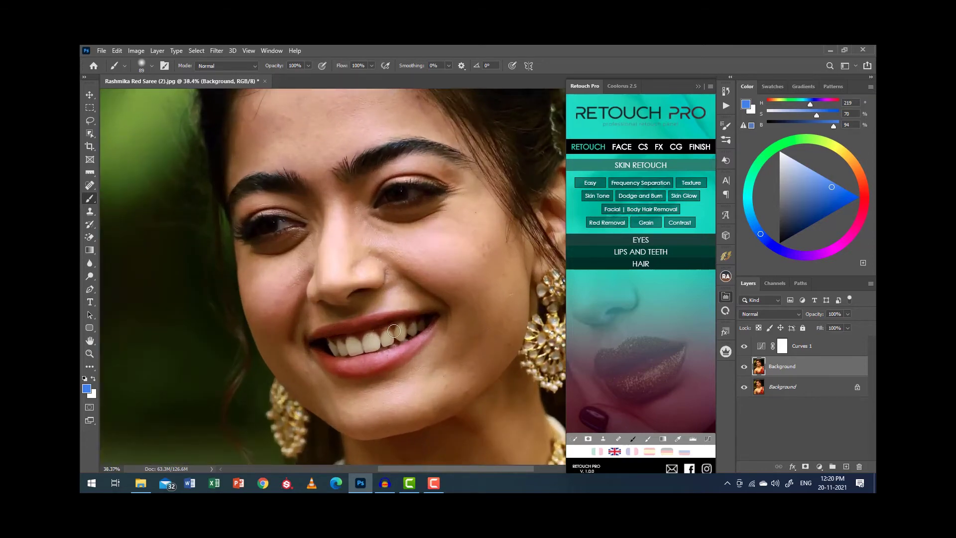
# Step: Add Retouch Pro's Iris Color group with the Yellow layer on and its mask selected
pyautogui.click(629, 243)
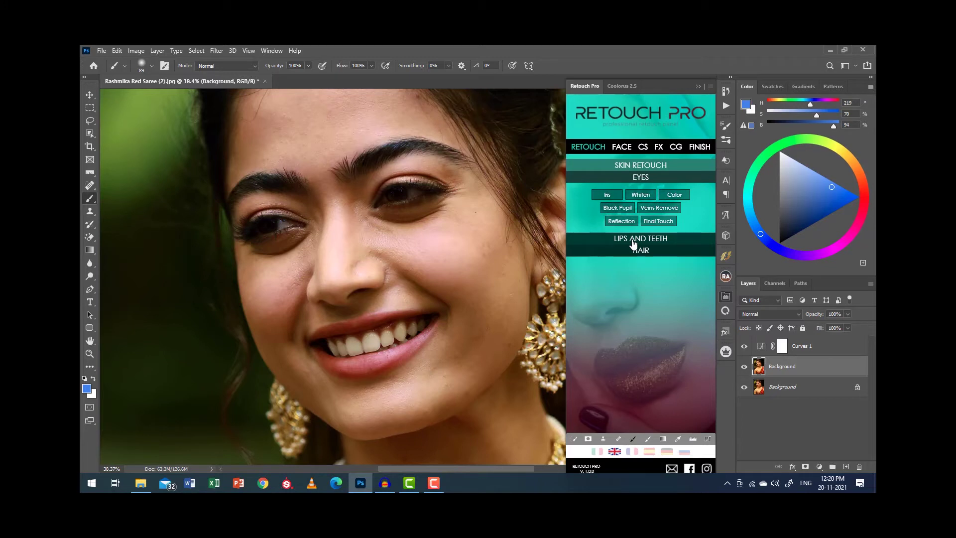
pyautogui.click(669, 197)
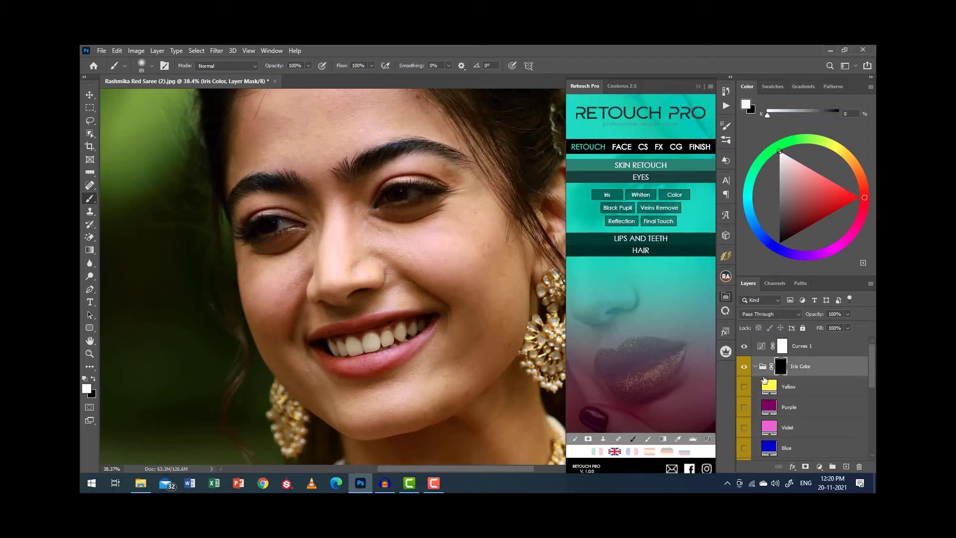
pyautogui.scroll(5, 461, 205)
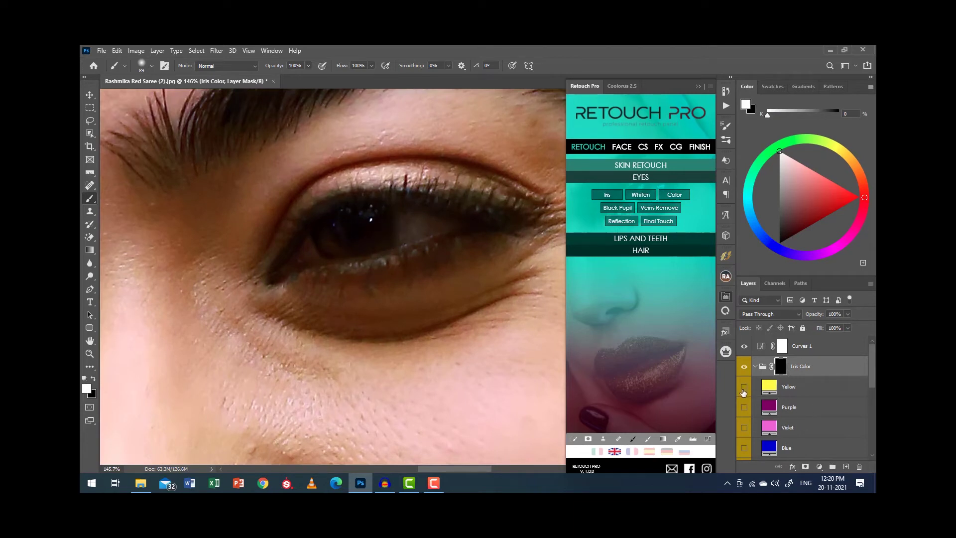
pyautogui.click(743, 387)
pyautogui.click(770, 389)
pyautogui.click(780, 367)
# Step: Paint the yellow tint onto the iris through the Iris Color mask
pyautogui.scroll(3, 461, 220)
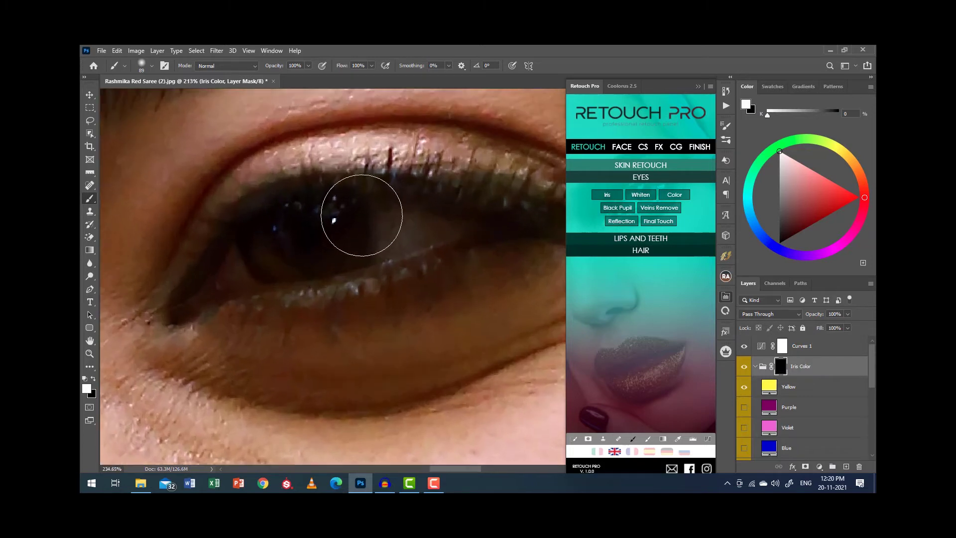
pyautogui.scroll(1, 358, 214)
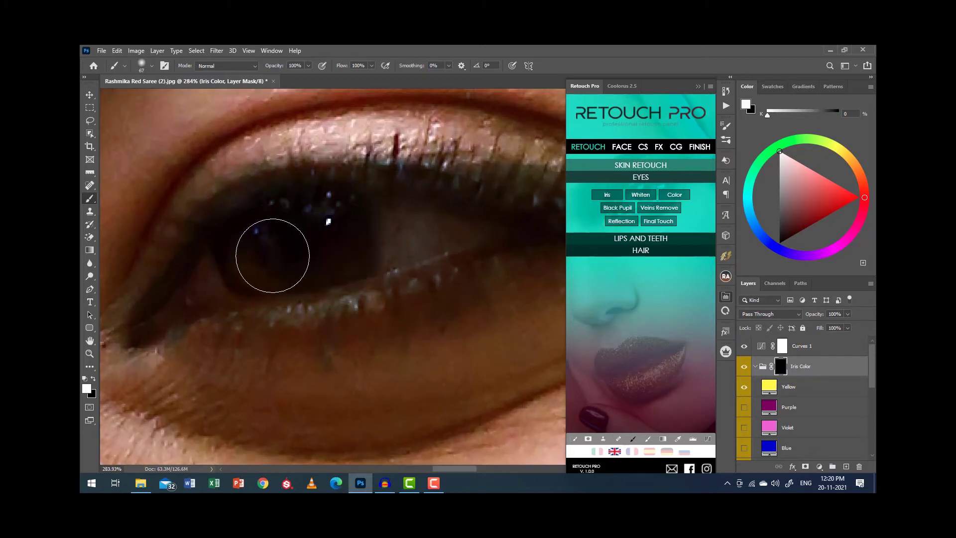
pyautogui.moveTo(273, 252)
pyautogui.mouseDown()
pyautogui.moveTo(331, 266)
pyautogui.moveTo(376, 247)
pyautogui.moveTo(341, 248)
pyautogui.moveTo(480, 225)
pyautogui.mouseUp()
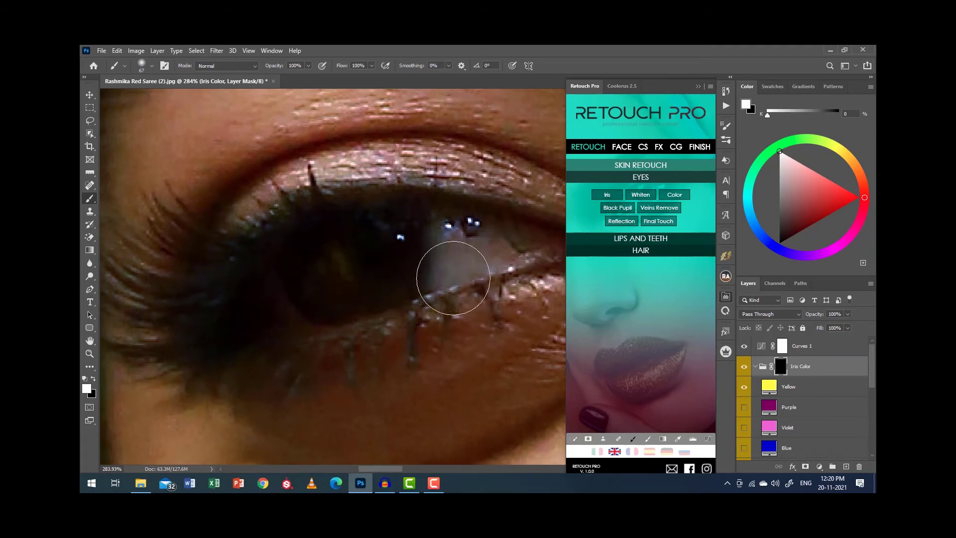
pyautogui.scroll(-2, 271, 213)
pyautogui.scroll(-2, 156, 278)
pyautogui.scroll(-2, 156, 279)
pyautogui.scroll(-1, 249, 249)
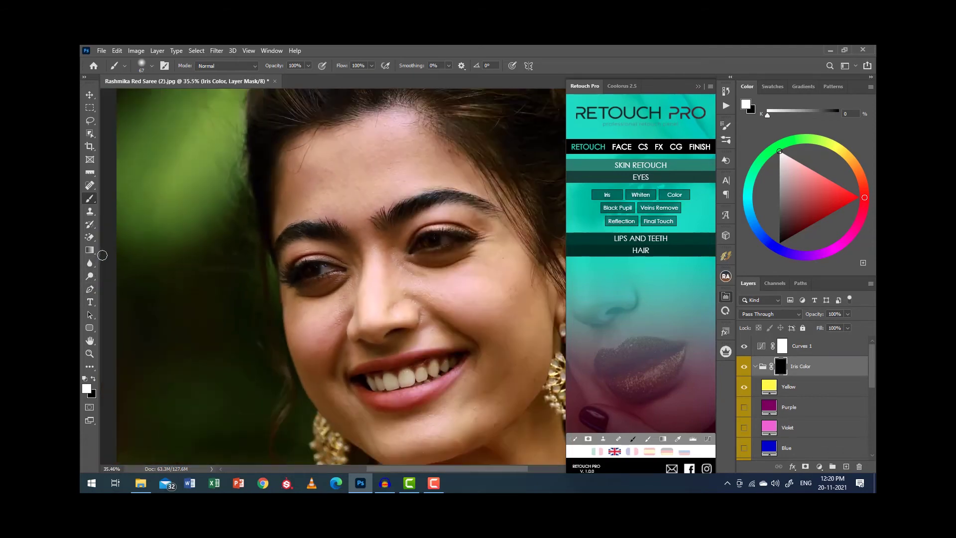
pyautogui.scroll(-1, 389, 253)
pyautogui.scroll(2, 389, 253)
pyautogui.scroll(2, 348, 220)
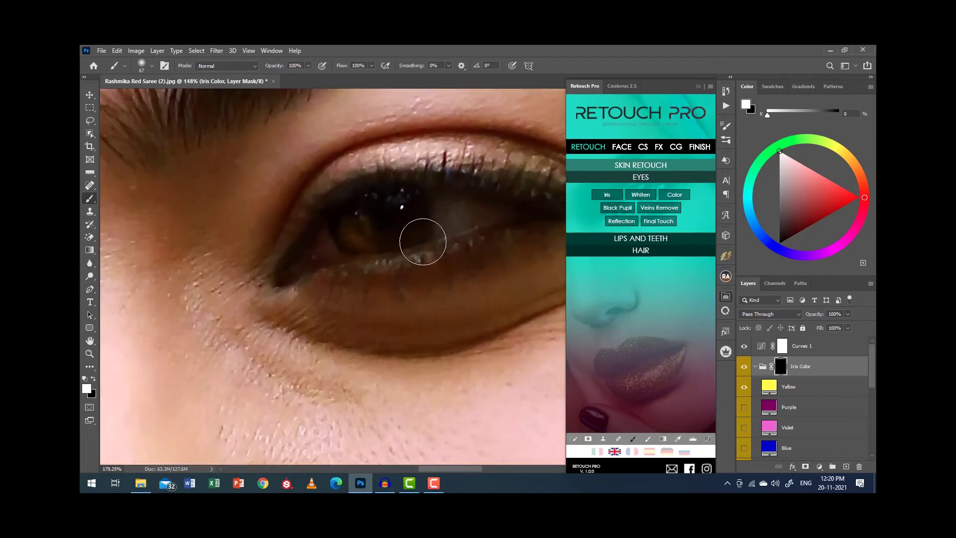
pyautogui.scroll(1, 421, 241)
pyautogui.scroll(1, 378, 252)
pyautogui.scroll(-2, 503, 272)
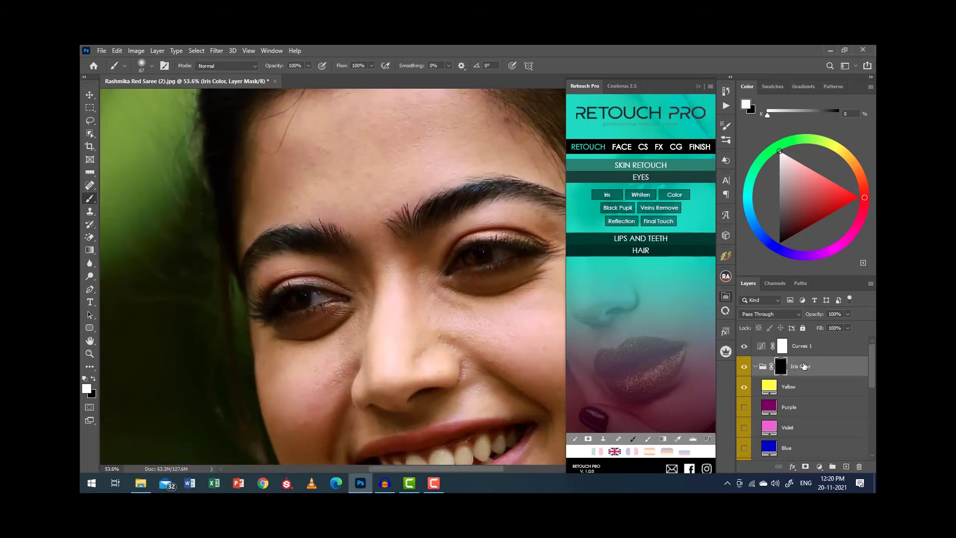
# Step: Toggle the Iris Color group to compare the eye with and without the tint
pyautogui.click(744, 367)
pyautogui.scroll(2, 512, 267)
pyautogui.scroll(1, 512, 267)
pyautogui.click(743, 367)
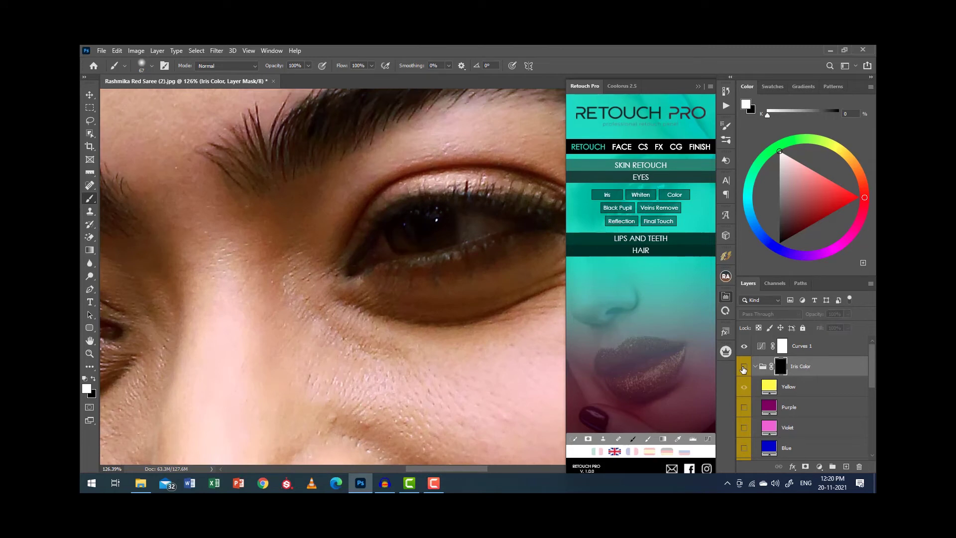
pyautogui.scroll(-2, 408, 262)
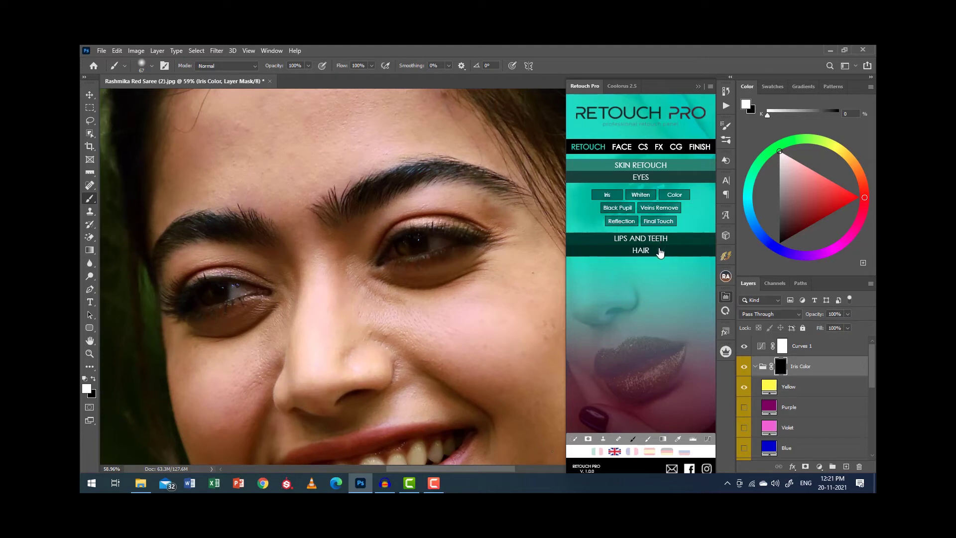
# Step: Collapse the Iris Color group and add Retouch Pro's White Teeth effect
pyautogui.click(755, 369)
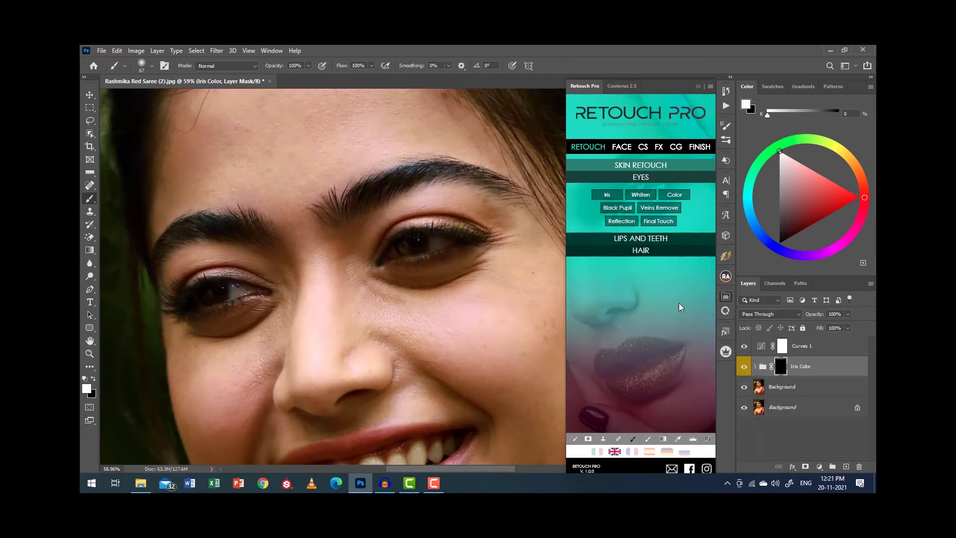
pyautogui.click(666, 239)
pyautogui.scroll(-1, 399, 237)
pyautogui.scroll(-2, 399, 237)
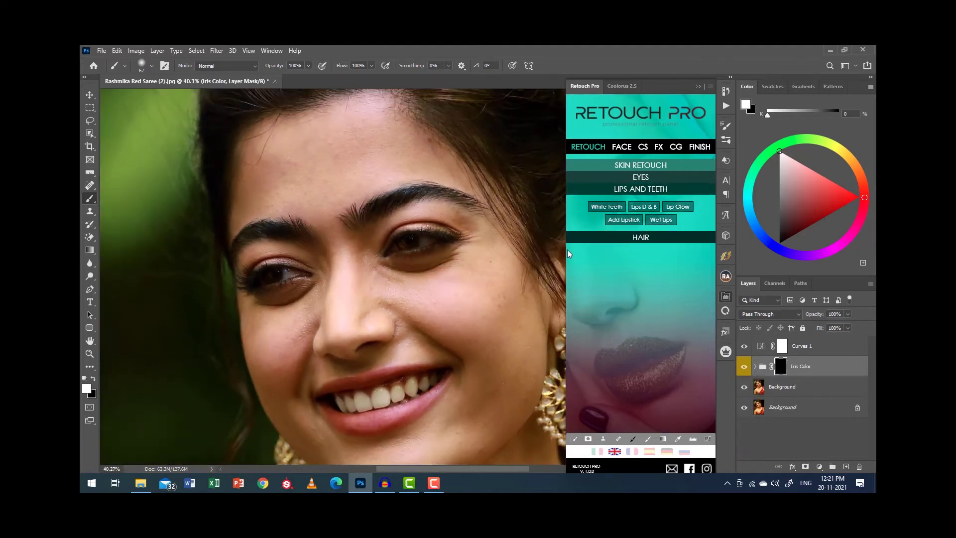
pyautogui.scroll(3, 436, 239)
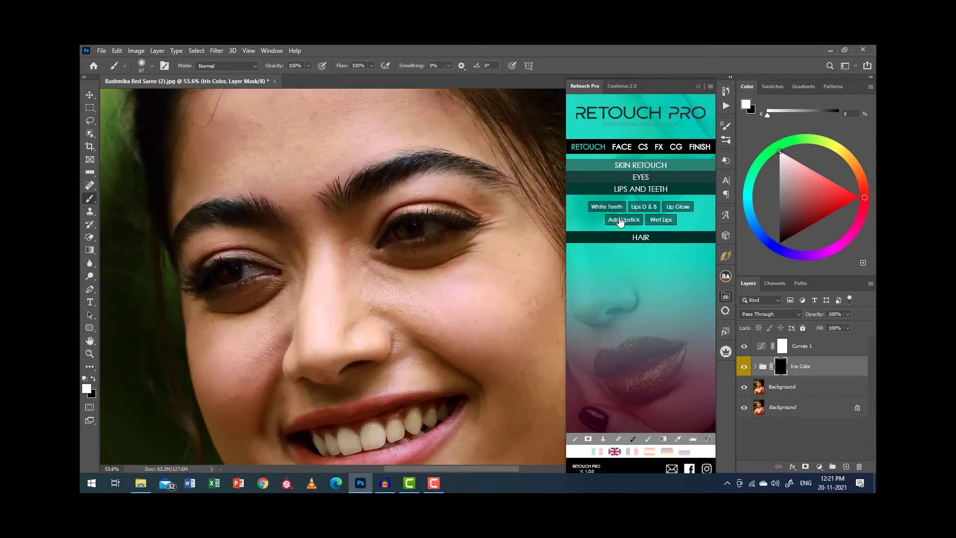
pyautogui.click(607, 208)
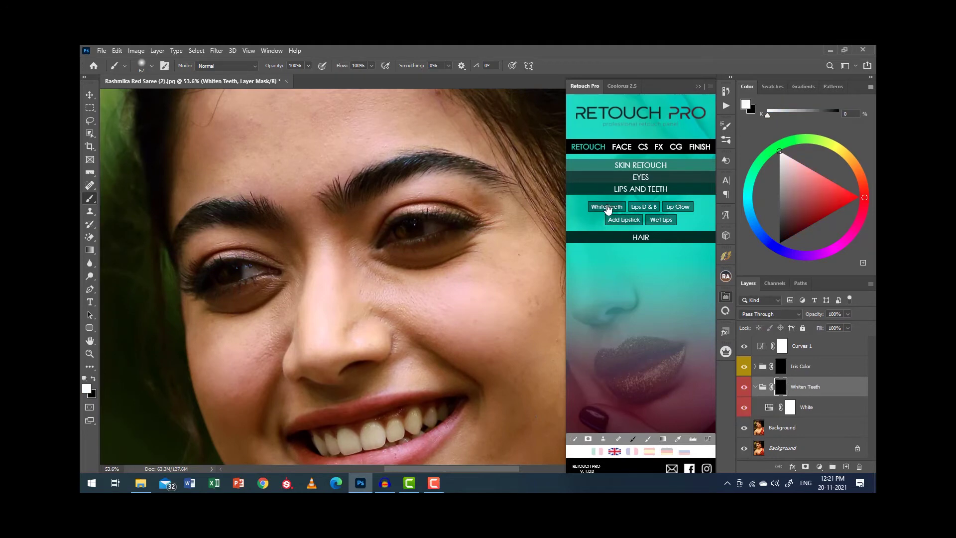
pyautogui.scroll(5, 396, 402)
pyautogui.scroll(-3, 390, 380)
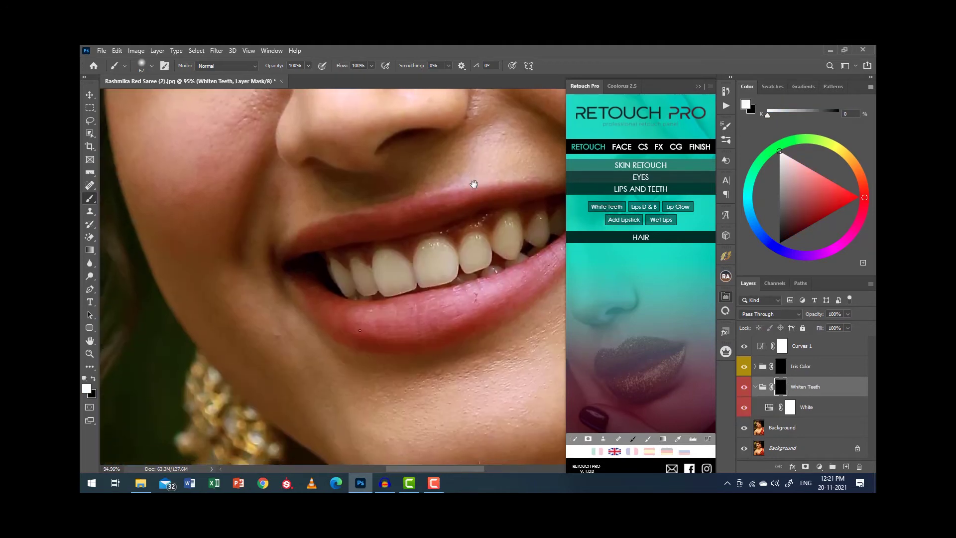
pyautogui.scroll(3, 474, 183)
# Step: Paint the whitening mask over the front, side and lower teeth
pyautogui.moveTo(433, 251)
pyautogui.mouseDown()
pyautogui.moveTo(435, 267)
pyautogui.moveTo(510, 227)
pyautogui.moveTo(502, 242)
pyautogui.moveTo(519, 222)
pyautogui.moveTo(352, 273)
pyautogui.mouseUp()
pyautogui.moveTo(426, 244)
pyautogui.mouseDown()
pyautogui.moveTo(420, 271)
pyautogui.moveTo(429, 274)
pyautogui.moveTo(501, 236)
pyautogui.moveTo(493, 239)
pyautogui.mouseUp()
pyautogui.moveTo(383, 267)
pyautogui.mouseDown()
pyautogui.moveTo(256, 304)
pyautogui.moveTo(228, 324)
pyautogui.moveTo(261, 335)
pyautogui.moveTo(154, 316)
pyautogui.moveTo(180, 337)
pyautogui.mouseUp()
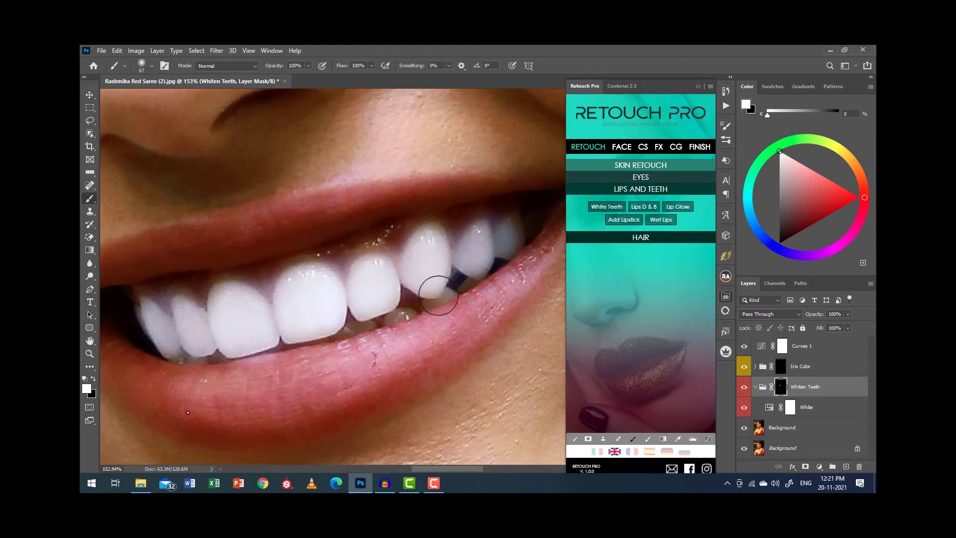
pyautogui.moveTo(437, 288)
pyautogui.mouseDown()
pyautogui.moveTo(437, 278)
pyautogui.moveTo(368, 305)
pyautogui.moveTo(308, 314)
pyautogui.mouseUp()
pyautogui.scroll(-2, 308, 314)
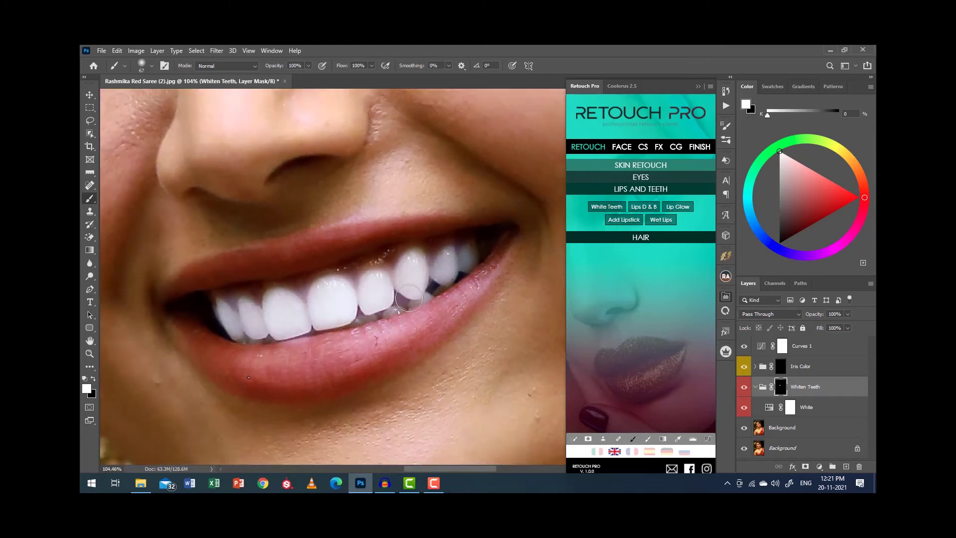
pyautogui.scroll(-1, 349, 304)
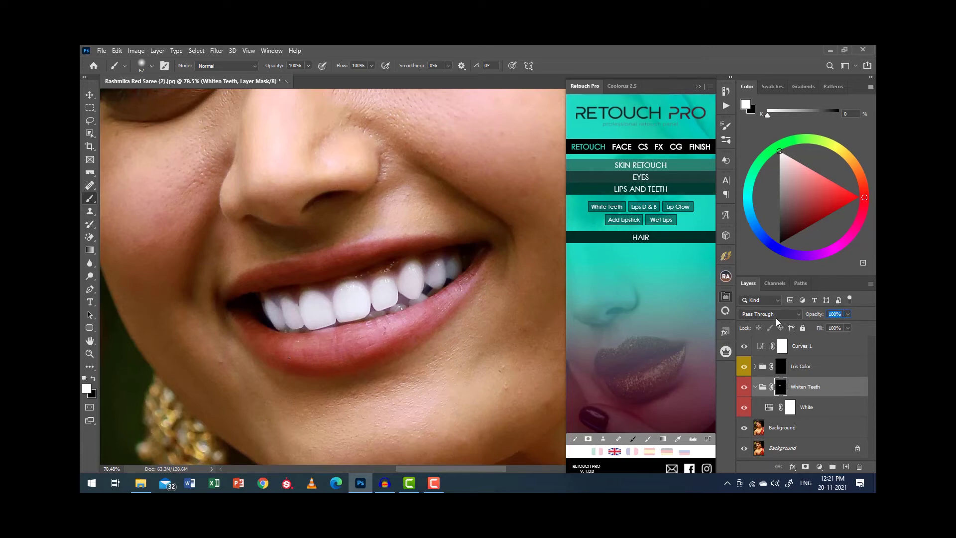
# Step: Set the Whiten Teeth group opacity to 50%, compare, then settle on 35%
pyautogui.write('50')
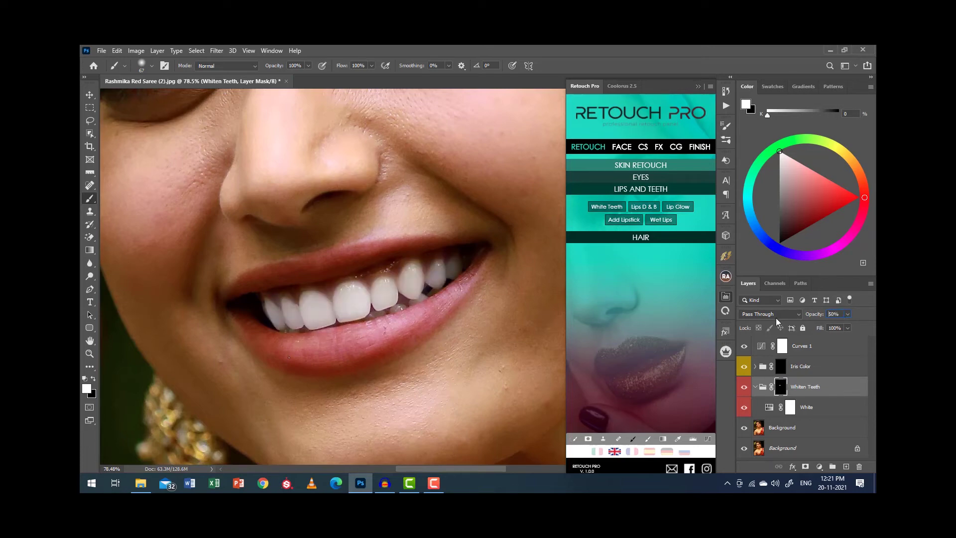
pyautogui.scroll(-2, 430, 332)
pyautogui.scroll(-2, 431, 332)
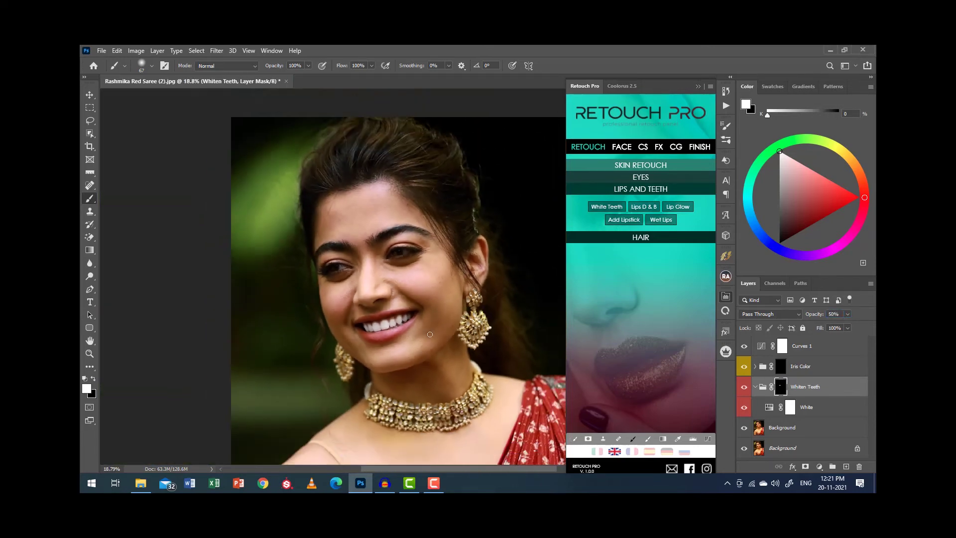
pyautogui.click(744, 388)
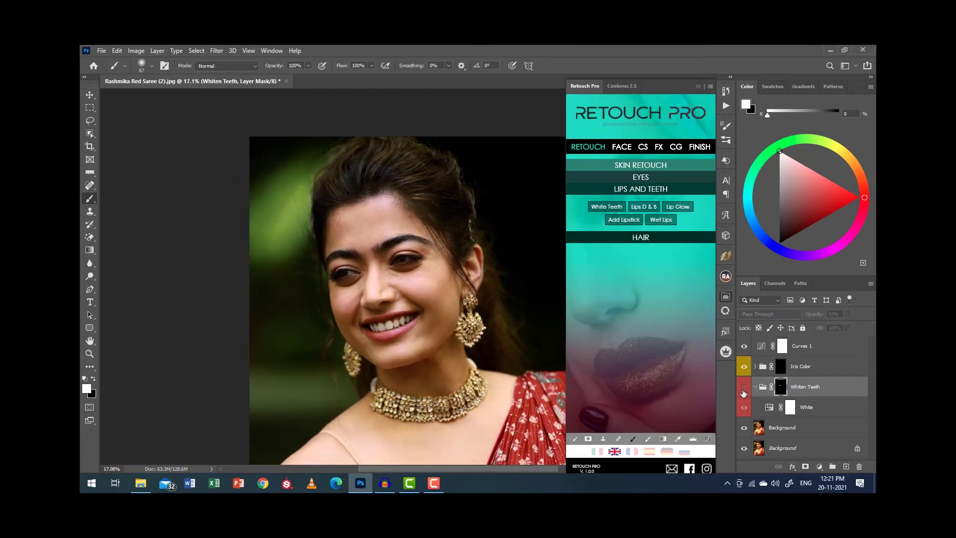
pyautogui.scroll(1, 385, 334)
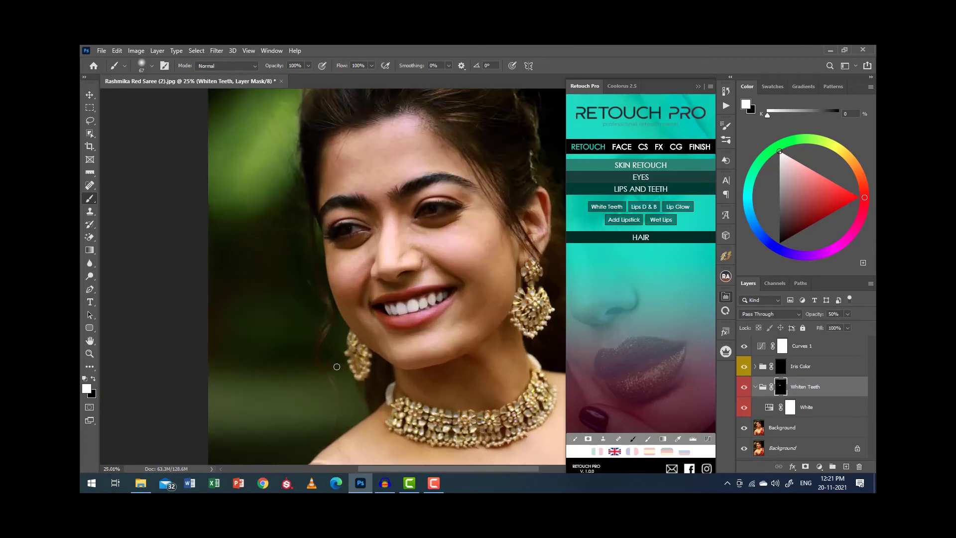
pyautogui.scroll(2, 385, 333)
pyautogui.scroll(1, 385, 333)
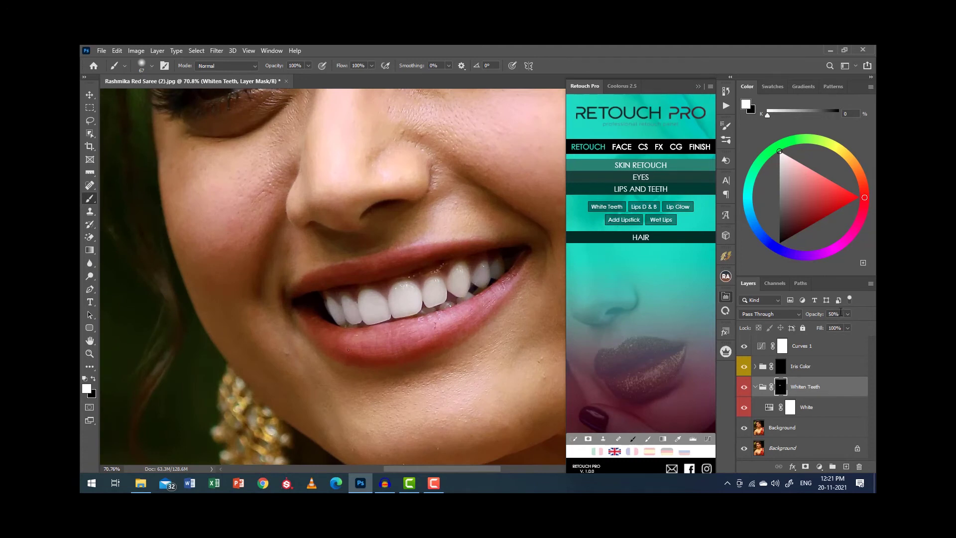
pyautogui.write('35')
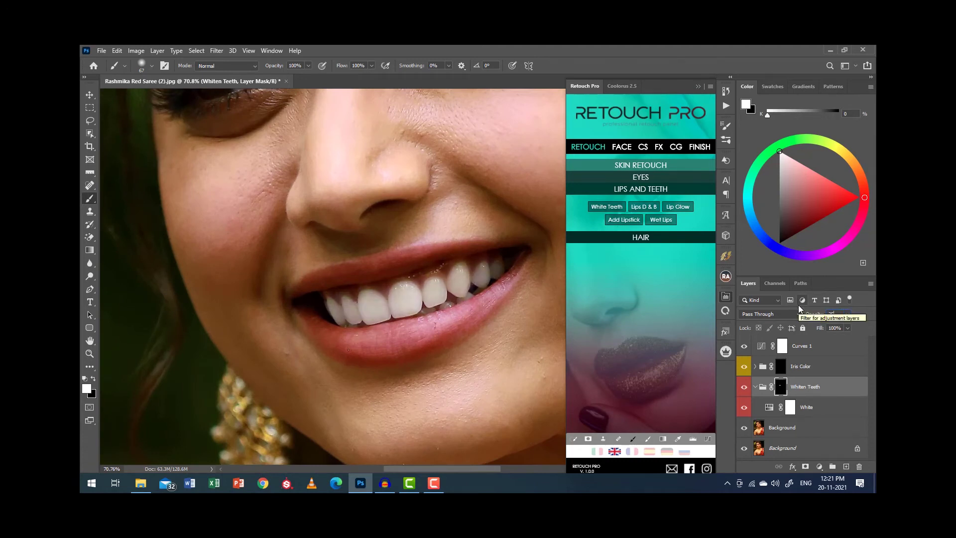
pyautogui.press('Return')
# Step: Compare the whitened teeth, then add a Lipstick Color group showing Tango with its mask selected
pyautogui.click(743, 391)
pyautogui.click(743, 391)
pyautogui.click(782, 427)
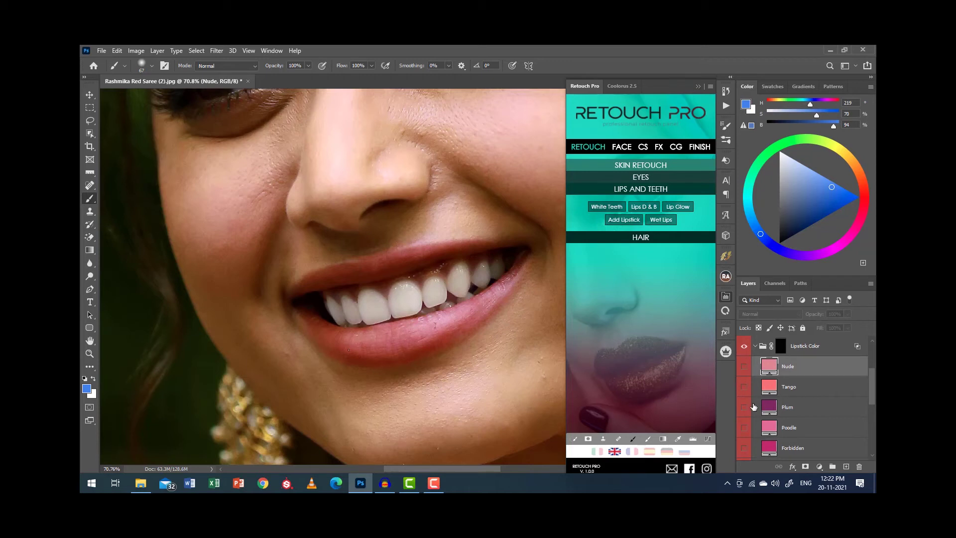
pyautogui.click(798, 395)
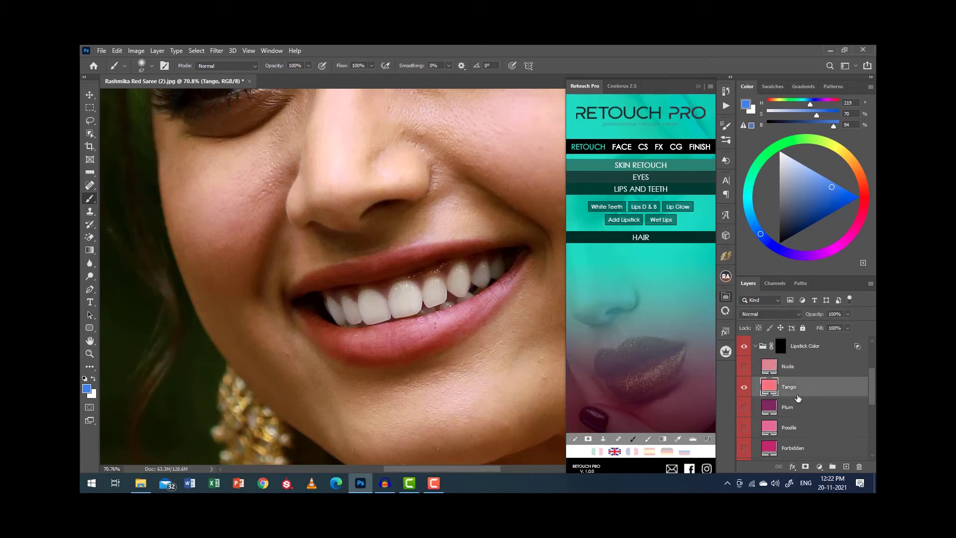
pyautogui.click(782, 351)
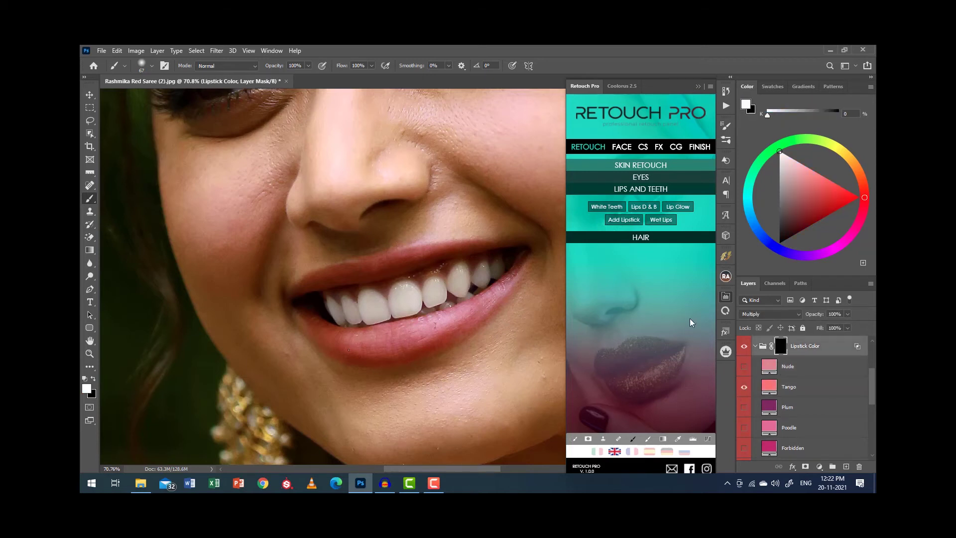
# Step: Paint Tango lipstick along the lower lip from the right corner to the left, using a smaller brush
pyautogui.scroll(2, 370, 319)
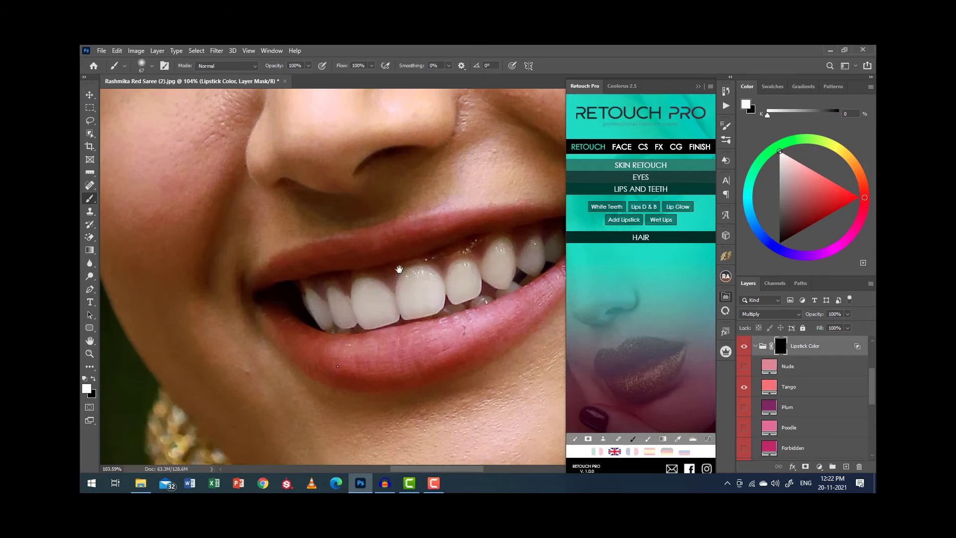
pyautogui.moveTo(402, 266); pyautogui.dragTo(284, 217)
pyautogui.moveTo(349, 264)
pyautogui.mouseDown()
pyautogui.moveTo(362, 273)
pyautogui.moveTo(342, 274)
pyautogui.moveTo(279, 319)
pyautogui.moveTo(223, 316)
pyautogui.moveTo(320, 279)
pyautogui.moveTo(381, 271)
pyautogui.moveTo(410, 248)
pyautogui.mouseUp()
pyautogui.scroll(3, 407, 246)
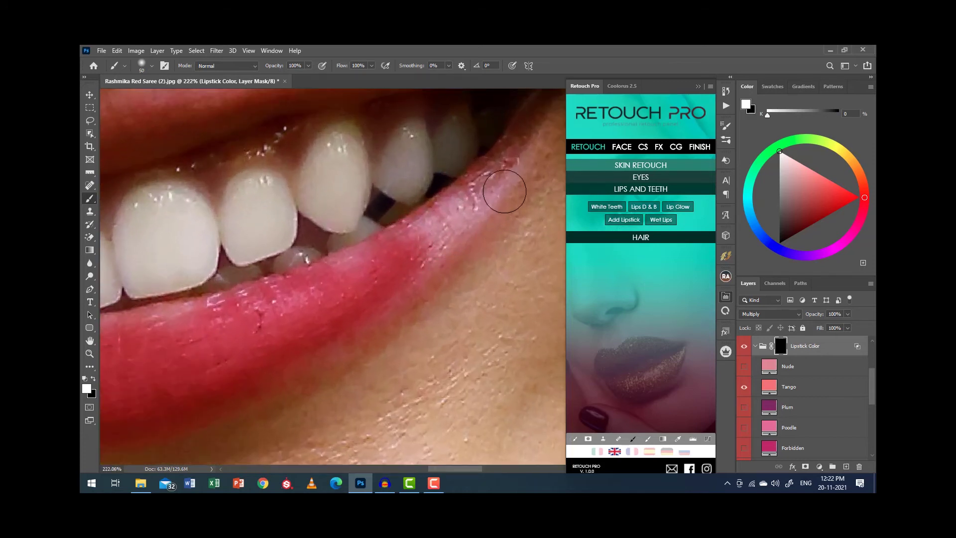
pyautogui.moveTo(418, 130); pyautogui.dragTo(444, 250)
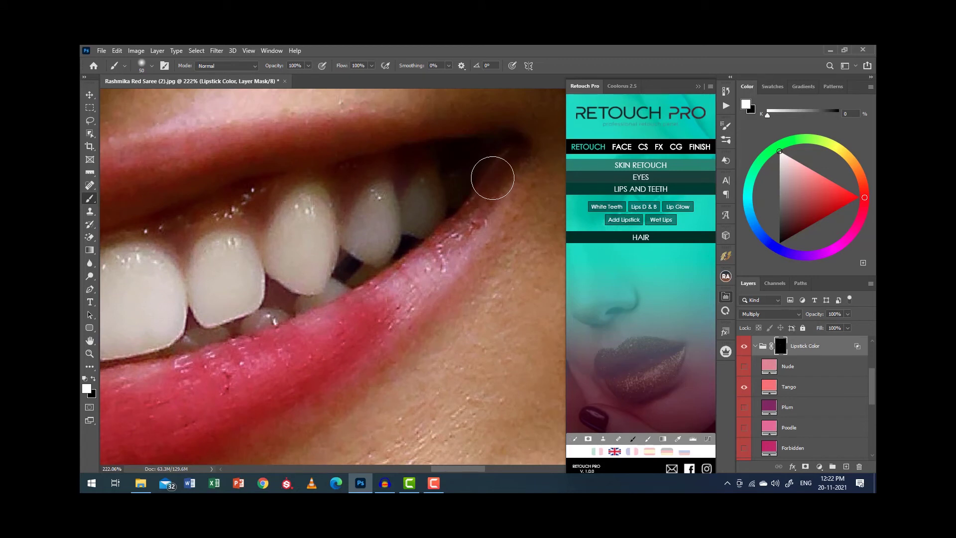
pyautogui.press('[')
pyautogui.press('[')
pyautogui.moveTo(508, 157)
pyautogui.mouseDown()
pyautogui.moveTo(408, 292)
pyautogui.moveTo(474, 204)
pyautogui.moveTo(436, 274)
pyautogui.moveTo(309, 364)
pyautogui.moveTo(303, 343)
pyautogui.moveTo(391, 285)
pyautogui.mouseUp()
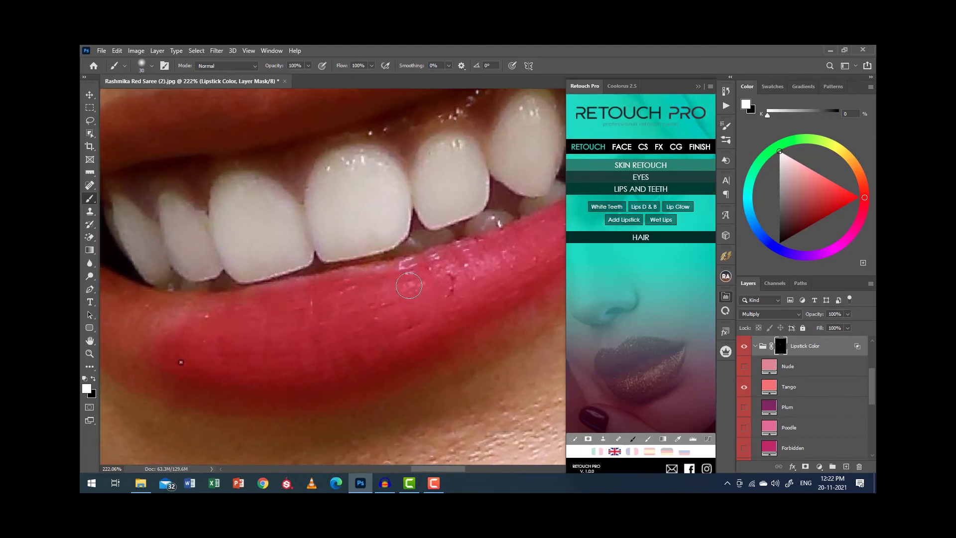
pyautogui.moveTo(406, 295); pyautogui.dragTo(294, 235)
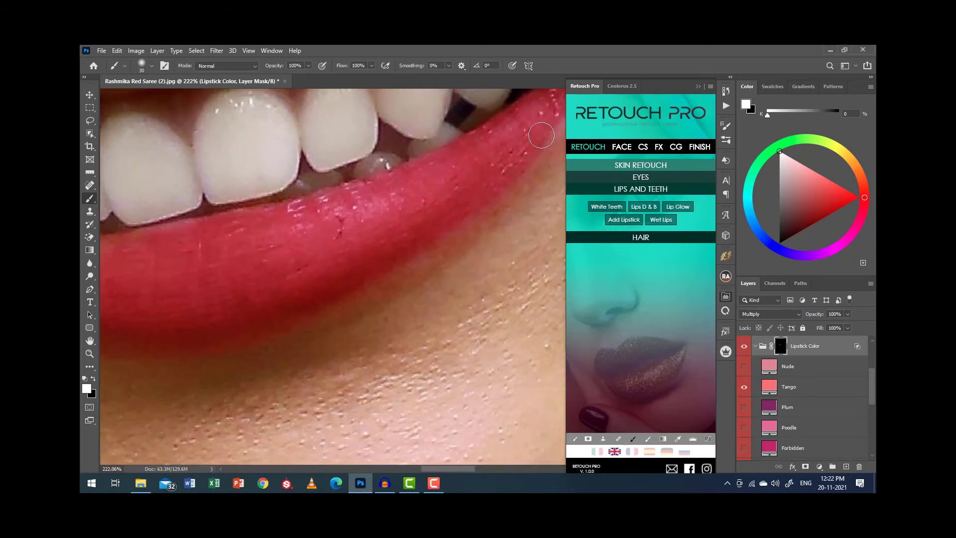
pyautogui.moveTo(328, 297); pyautogui.dragTo(465, 327)
pyautogui.moveTo(288, 322)
pyautogui.mouseDown()
pyautogui.moveTo(247, 312)
pyautogui.moveTo(241, 273)
pyautogui.moveTo(342, 273)
pyautogui.moveTo(204, 258)
pyautogui.moveTo(169, 219)
pyautogui.moveTo(274, 277)
pyautogui.mouseUp()
pyautogui.moveTo(144, 209)
pyautogui.mouseDown()
pyautogui.moveTo(292, 316)
pyautogui.moveTo(171, 261)
pyautogui.moveTo(143, 209)
pyautogui.mouseUp()
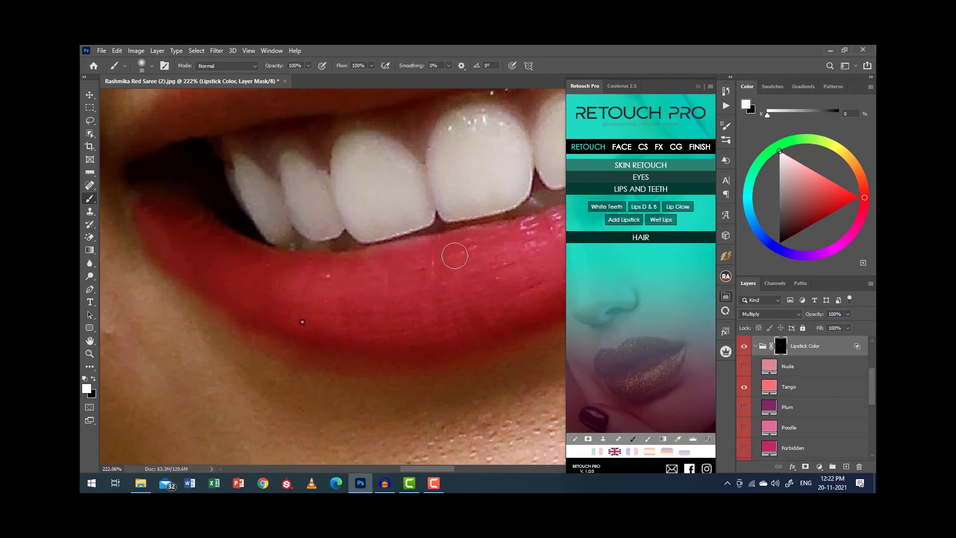
pyautogui.scroll(-1, 345, 269)
pyautogui.scroll(-2, 399, 302)
pyautogui.scroll(-1, 329, 290)
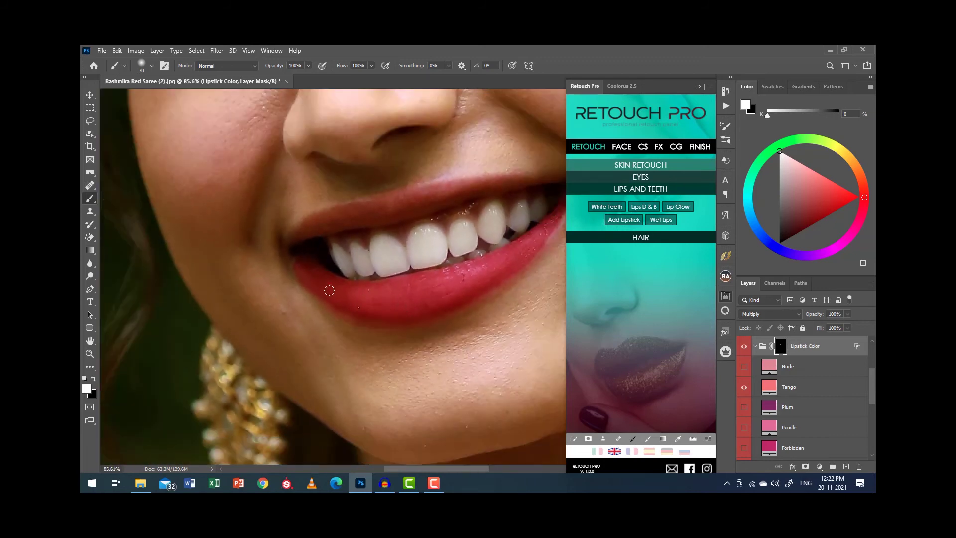
pyautogui.scroll(3, 330, 290)
# Step: Erase the tint spilling past the lower-lip corner with black, then switch back to white
pyautogui.press('x')
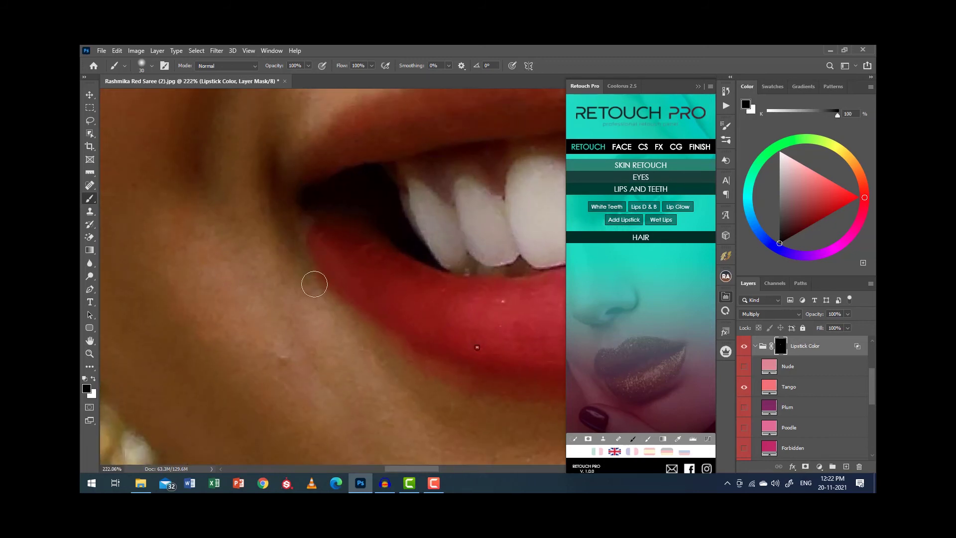
pyautogui.moveTo(301, 252)
pyautogui.mouseDown()
pyautogui.moveTo(394, 340)
pyautogui.moveTo(320, 224)
pyautogui.mouseUp()
pyautogui.press('x')
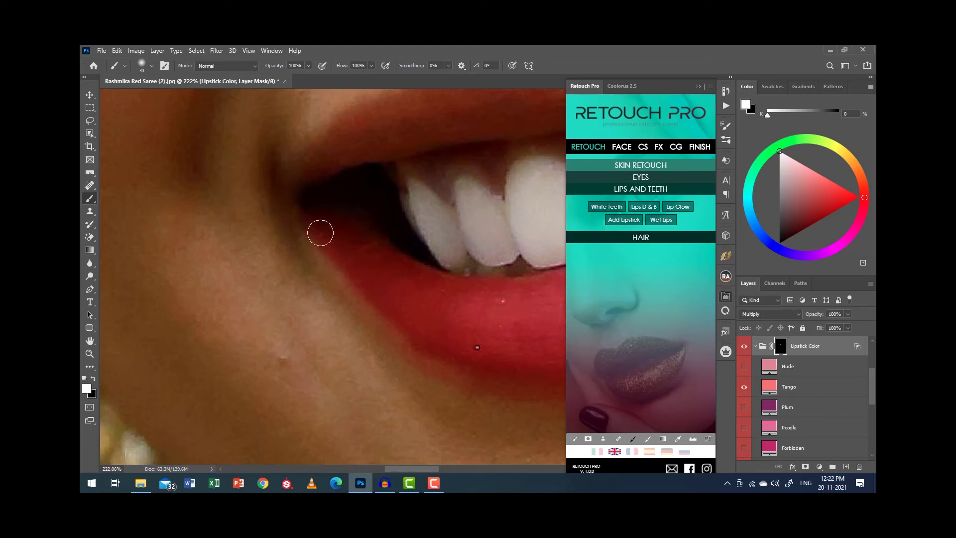
pyautogui.scroll(-5, 324, 236)
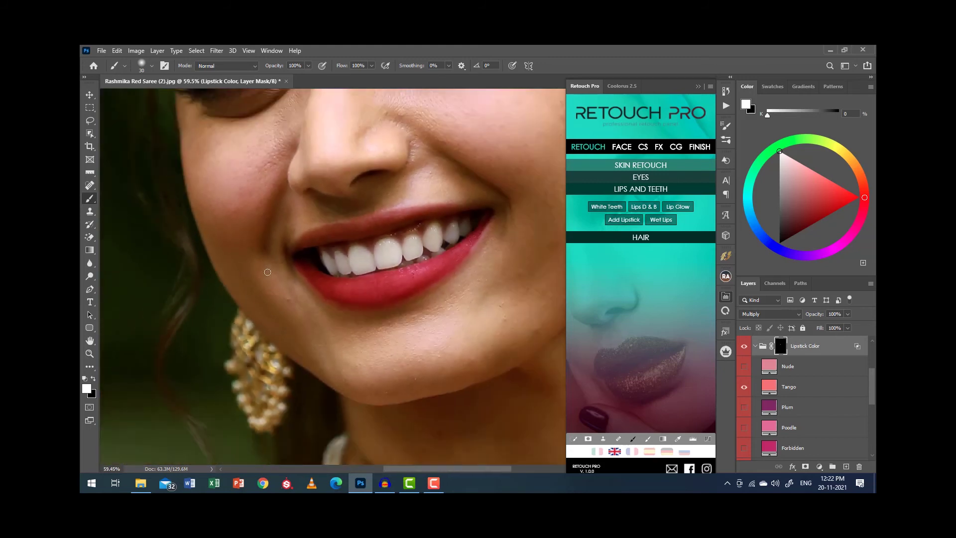
# Step: Paint the Tango tint into the left lip corner on the Lipstick Color mask, toggling X to correct
pyautogui.scroll(3, 466, 215)
pyautogui.scroll(2, 450, 229)
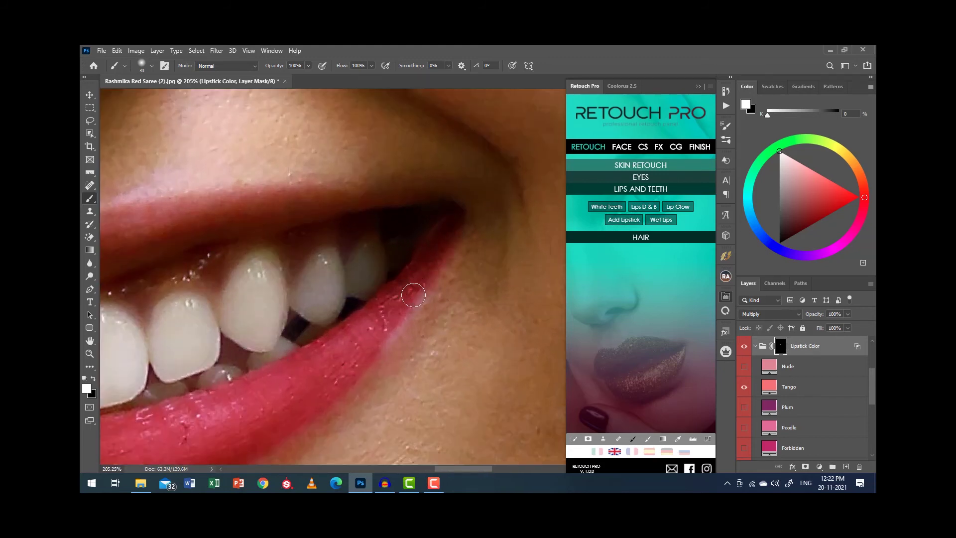
pyautogui.scroll(-2, 482, 231)
pyautogui.scroll(-2, 482, 231)
pyautogui.scroll(2, 213, 282)
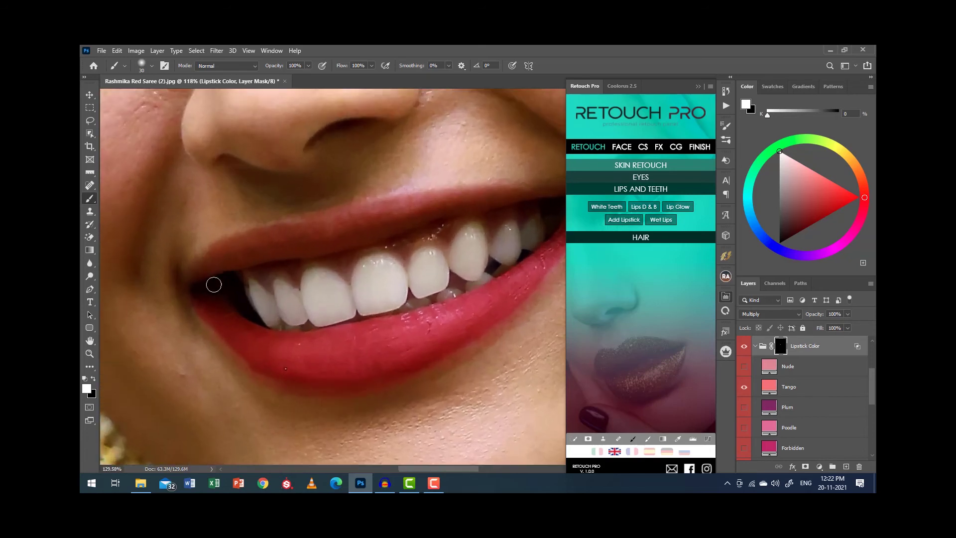
pyautogui.scroll(2, 192, 323)
pyautogui.moveTo(192, 324); pyautogui.dragTo(279, 404)
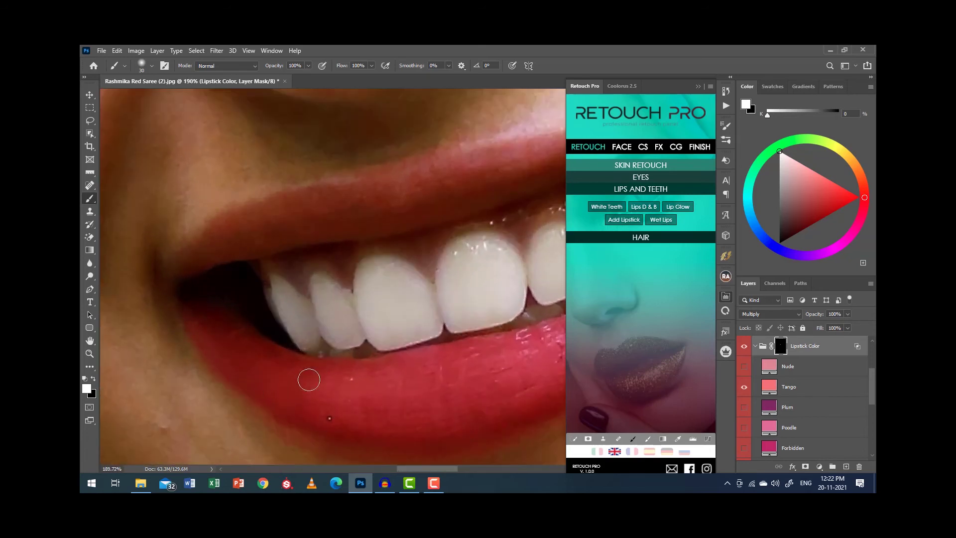
pyautogui.press('x')
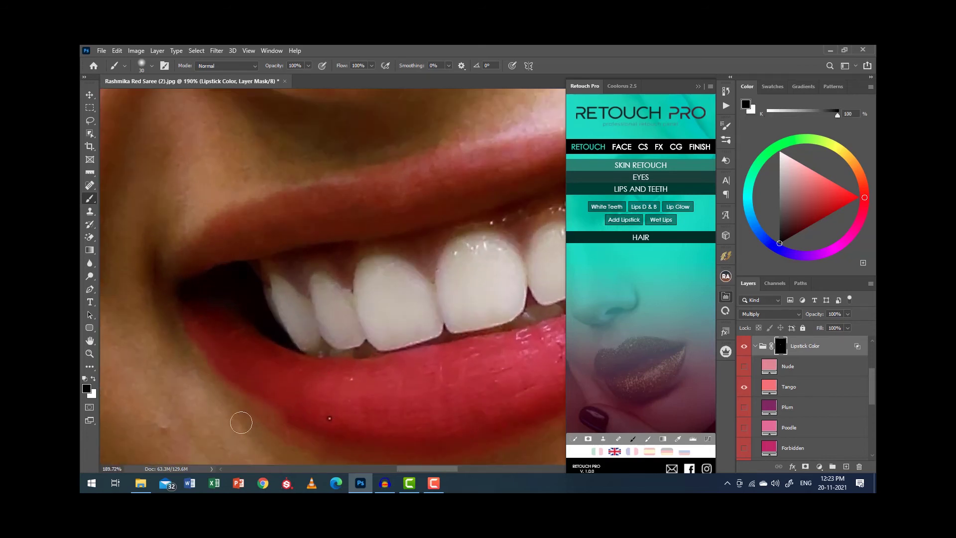
pyautogui.press('x')
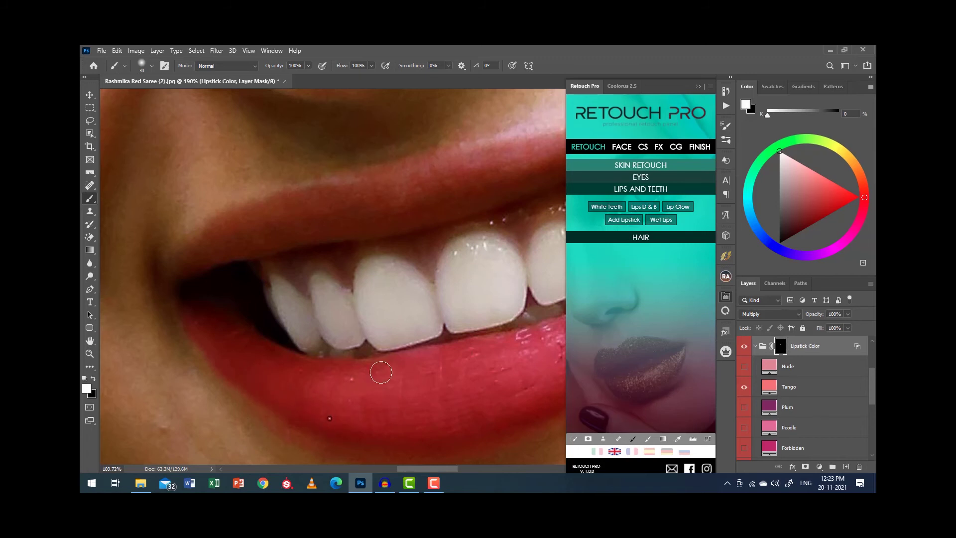
# Step: Brush Tango tint along the upper lip edge and across its left half
pyautogui.scroll(-3, 381, 373)
pyautogui.scroll(1, 349, 278)
pyautogui.scroll(1, 394, 293)
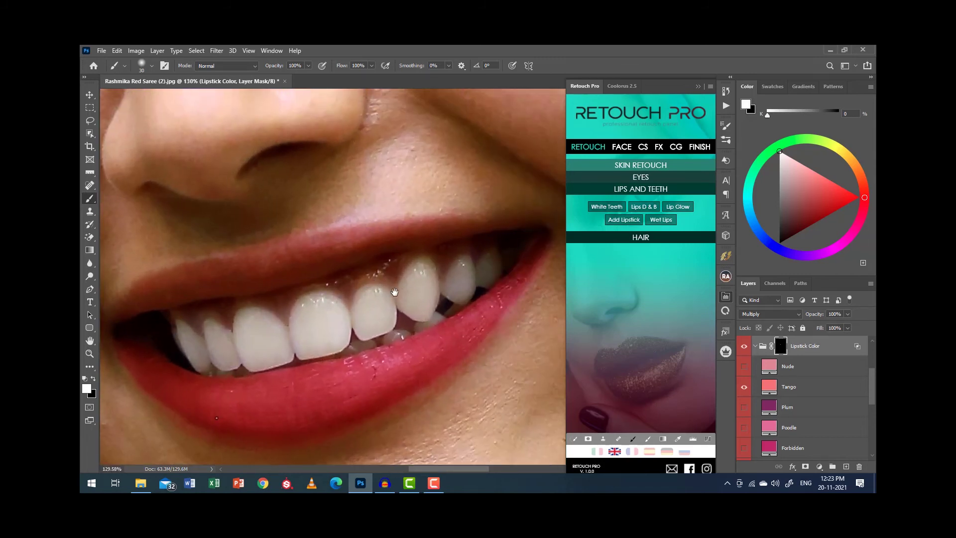
pyautogui.scroll(1, 454, 251)
pyautogui.moveTo(418, 229); pyautogui.dragTo(370, 231)
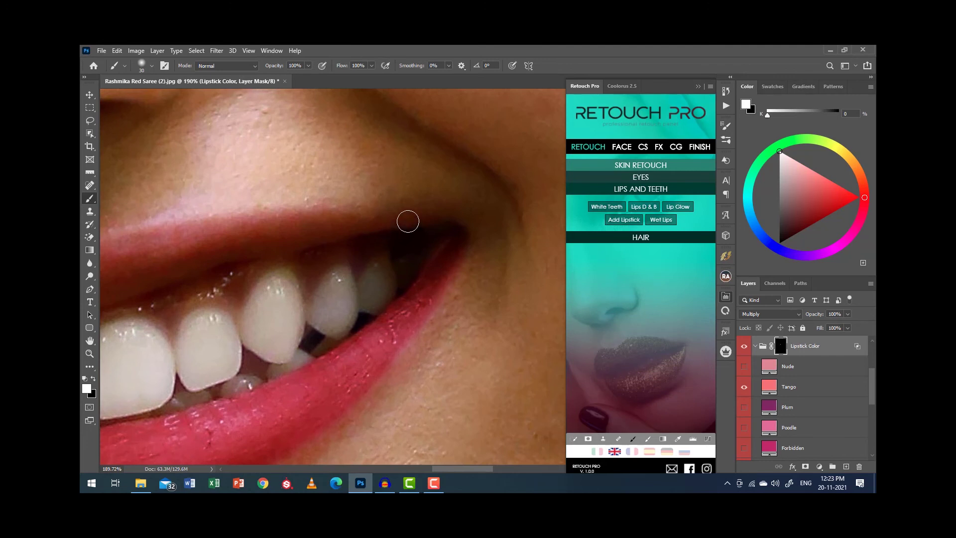
pyautogui.press('x')
pyautogui.press('x')
pyautogui.moveTo(403, 223)
pyautogui.mouseDown()
pyautogui.moveTo(287, 218)
pyautogui.moveTo(457, 226)
pyautogui.moveTo(294, 230)
pyautogui.moveTo(268, 252)
pyautogui.mouseUp()
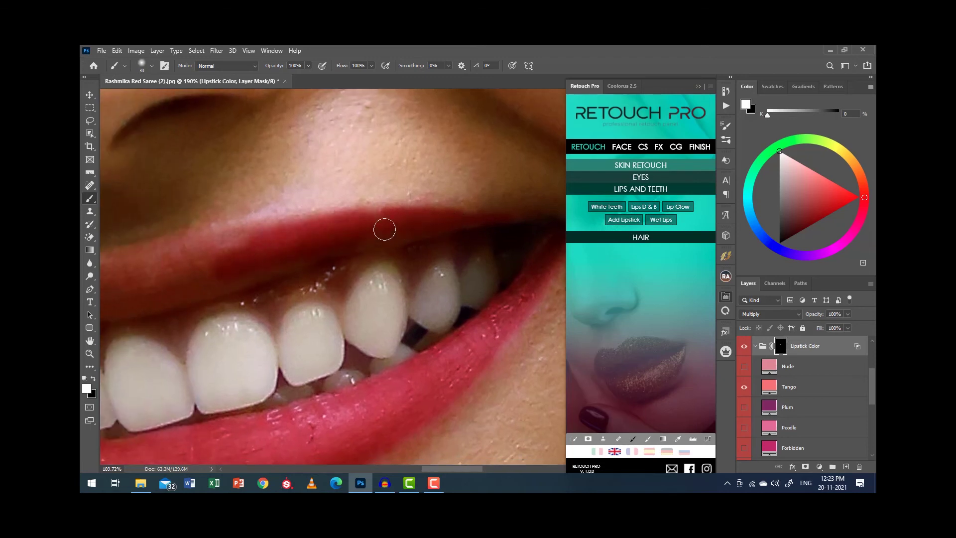
pyautogui.moveTo(223, 275); pyautogui.dragTo(431, 230)
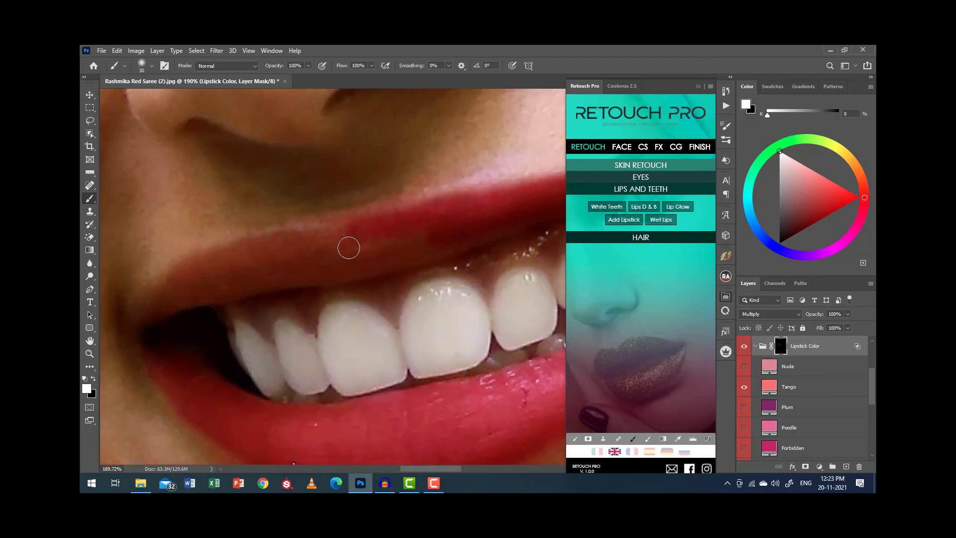
pyautogui.moveTo(392, 254)
pyautogui.mouseDown()
pyautogui.moveTo(220, 260)
pyautogui.moveTo(169, 296)
pyautogui.mouseUp()
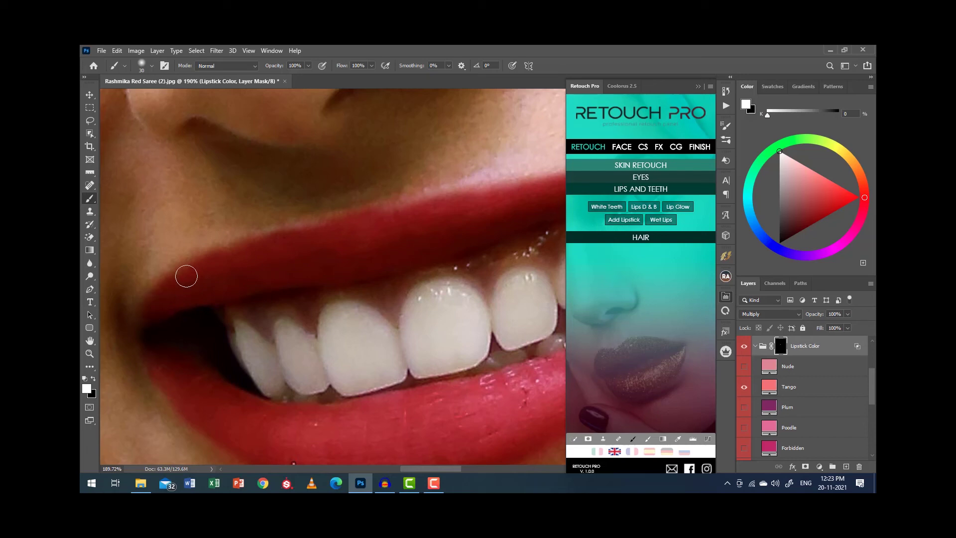
pyautogui.scroll(-3, 244, 256)
# Step: Set the Lipstick Color group opacity to 50%
pyautogui.scroll(-3, 244, 256)
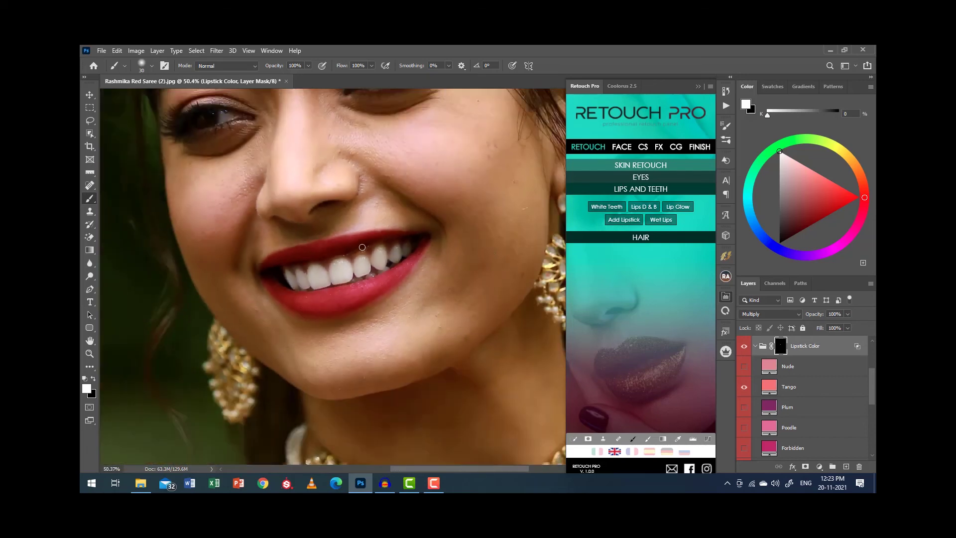
pyautogui.scroll(-2, 348, 259)
pyautogui.scroll(-2, 428, 254)
pyautogui.scroll(3, 493, 267)
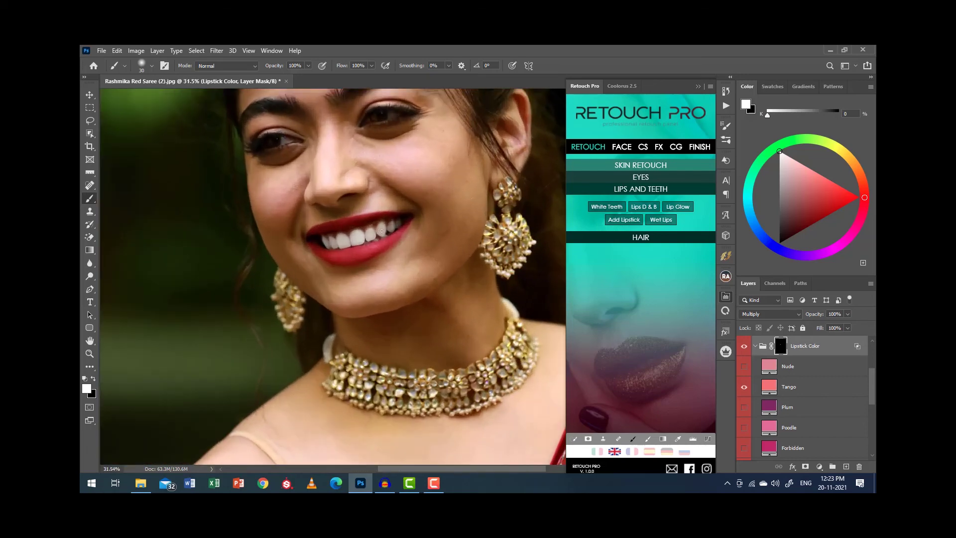
pyautogui.scroll(2, 493, 267)
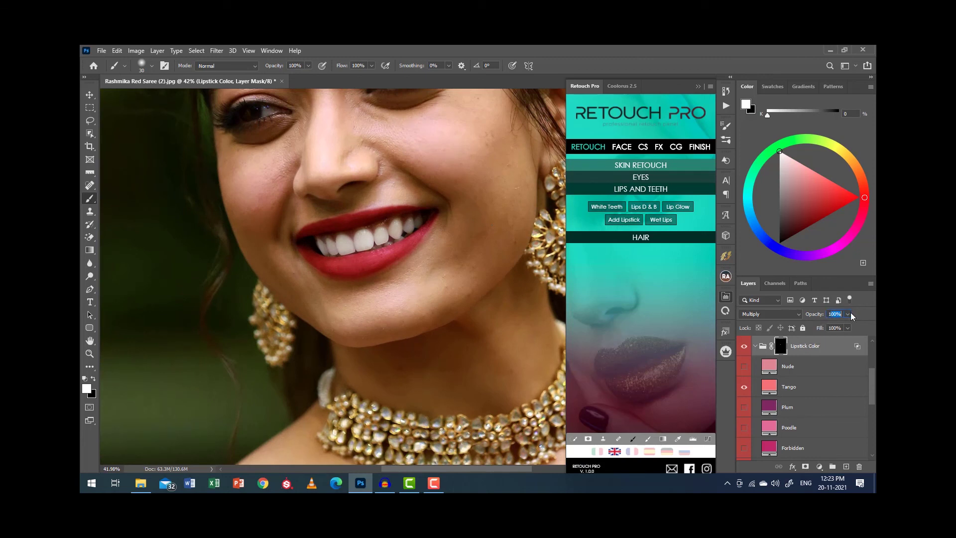
pyautogui.write('50')
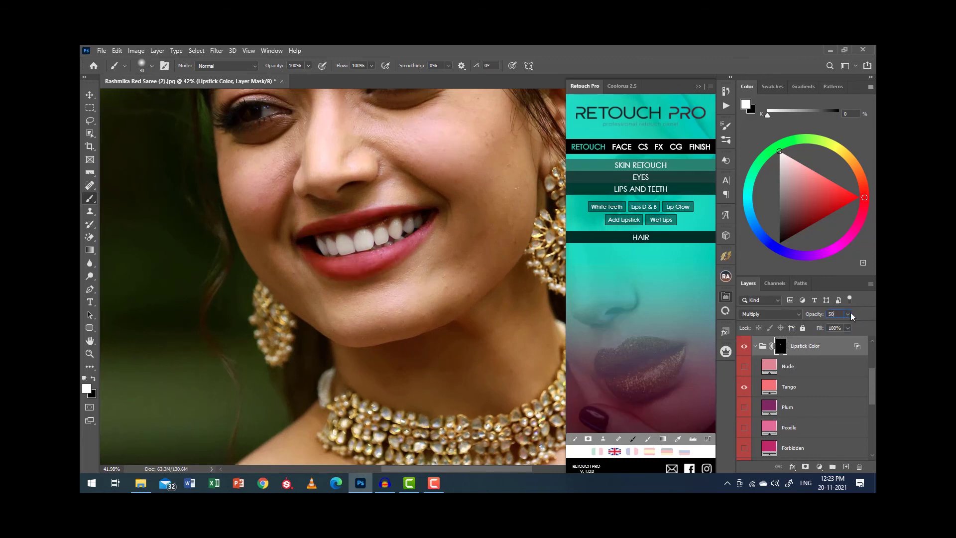
pyautogui.press('Return')
# Step: Toggle the Lipstick Color group's visibility to compare the softened lips
pyautogui.click(744, 346)
pyautogui.scroll(-3, 386, 227)
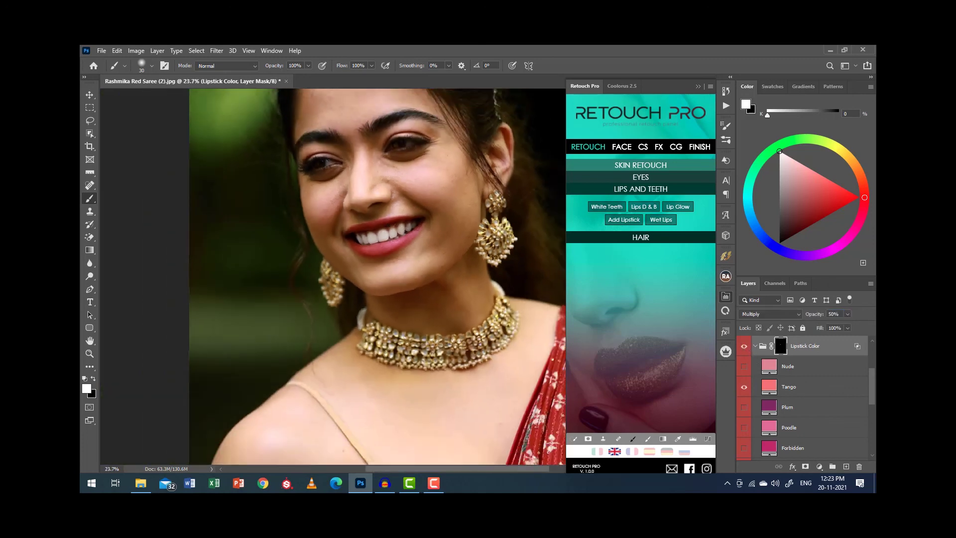
pyautogui.scroll(-2, 385, 227)
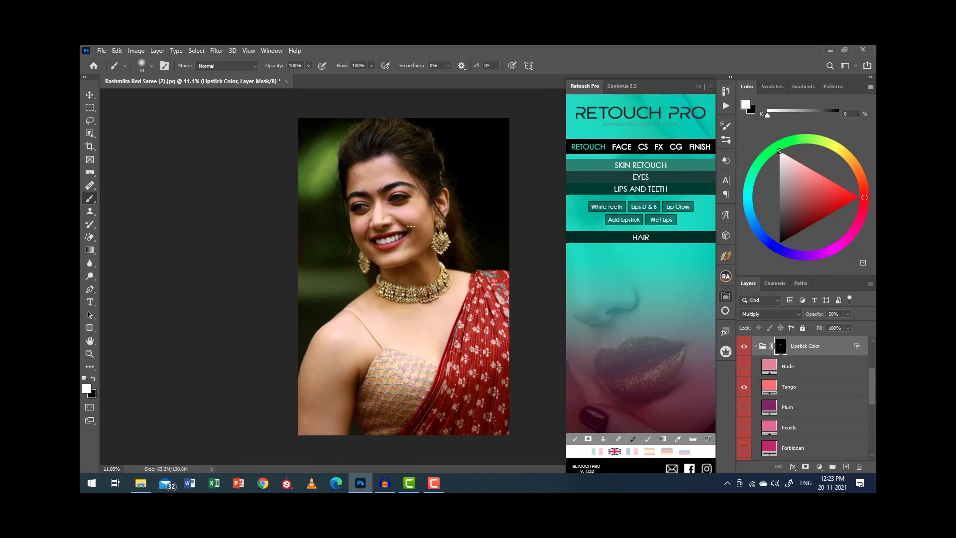
pyautogui.scroll(2, 410, 226)
pyautogui.scroll(2, 393, 237)
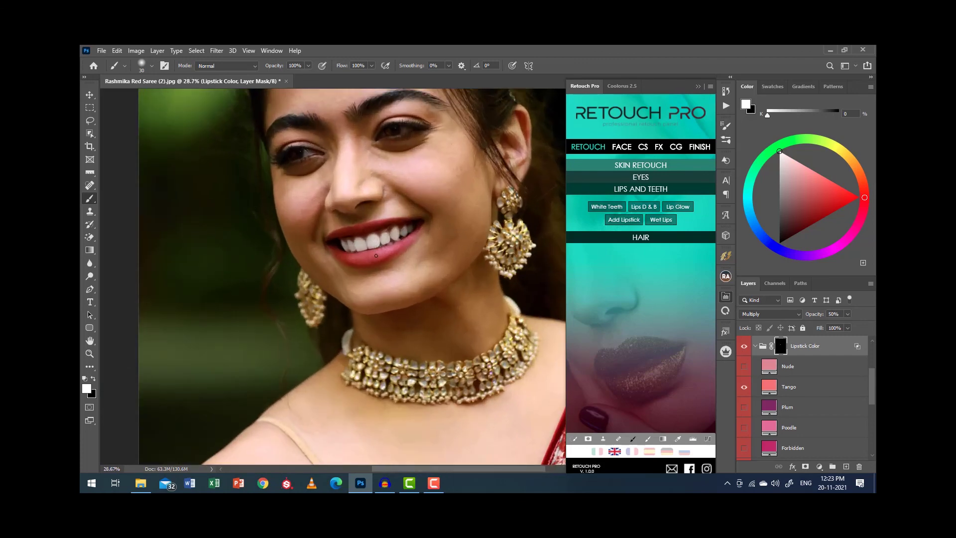
pyautogui.scroll(1, 376, 256)
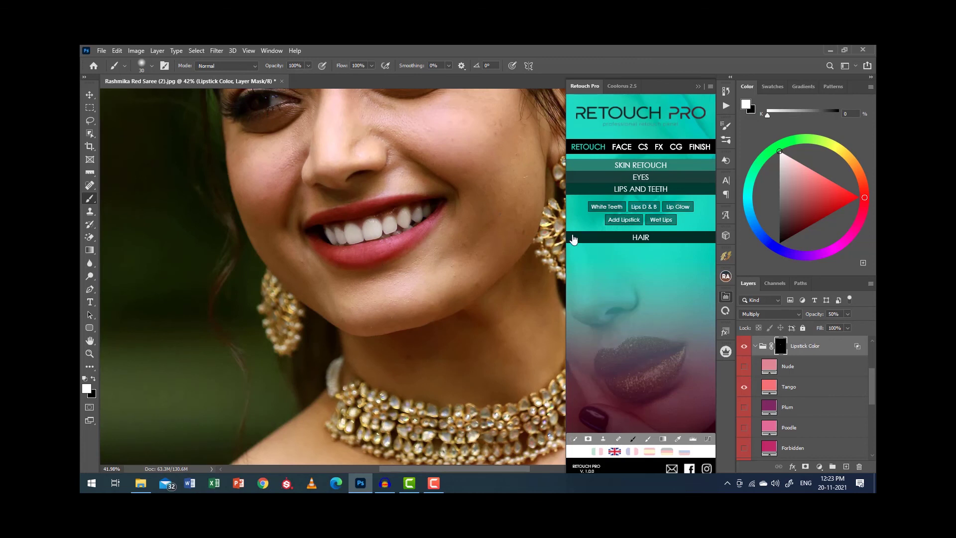
# Step: Expand the EYES and HAIR sections in the Retouch Pro panel
pyautogui.click(642, 178)
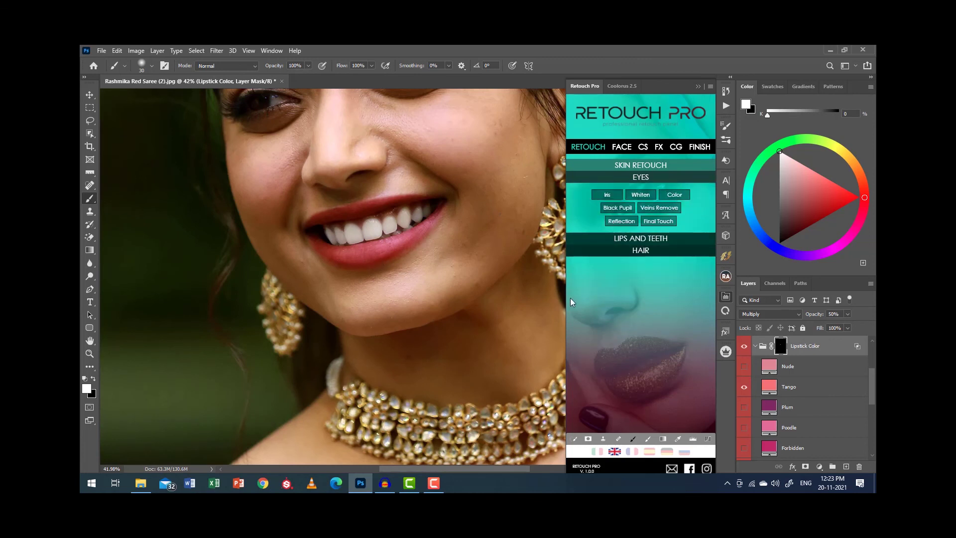
pyautogui.scroll(-2, 442, 273)
pyautogui.scroll(2, 428, 133)
pyautogui.scroll(2, 428, 133)
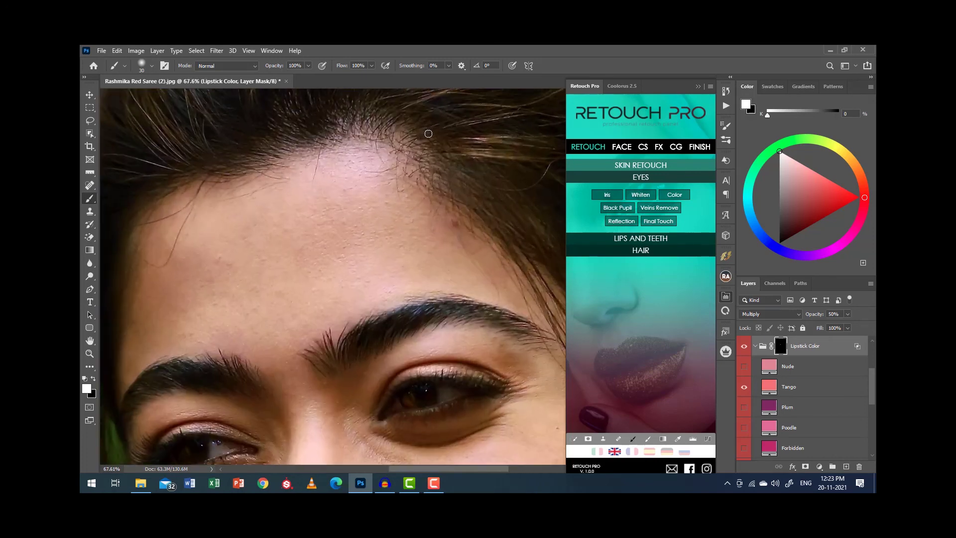
pyautogui.click(630, 250)
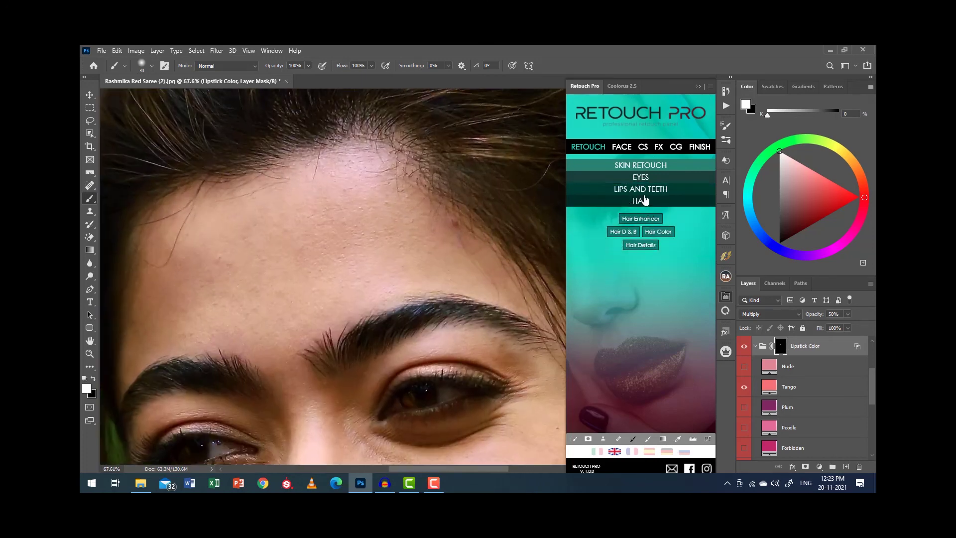
# Step: Show the FACE tab's EYES reshaping controls and fit the whole photo on screen
pyautogui.click(623, 148)
pyautogui.click(643, 184)
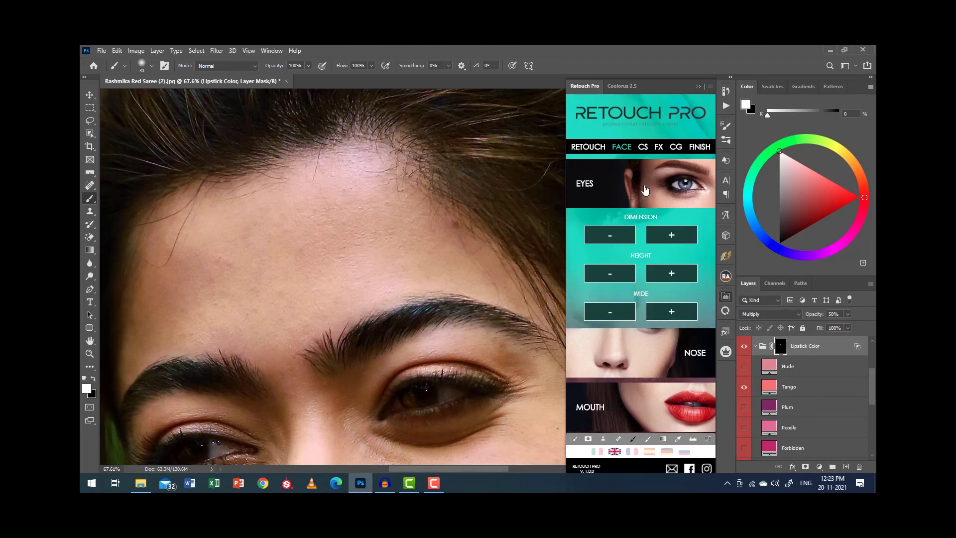
pyautogui.scroll(-1, 657, 240)
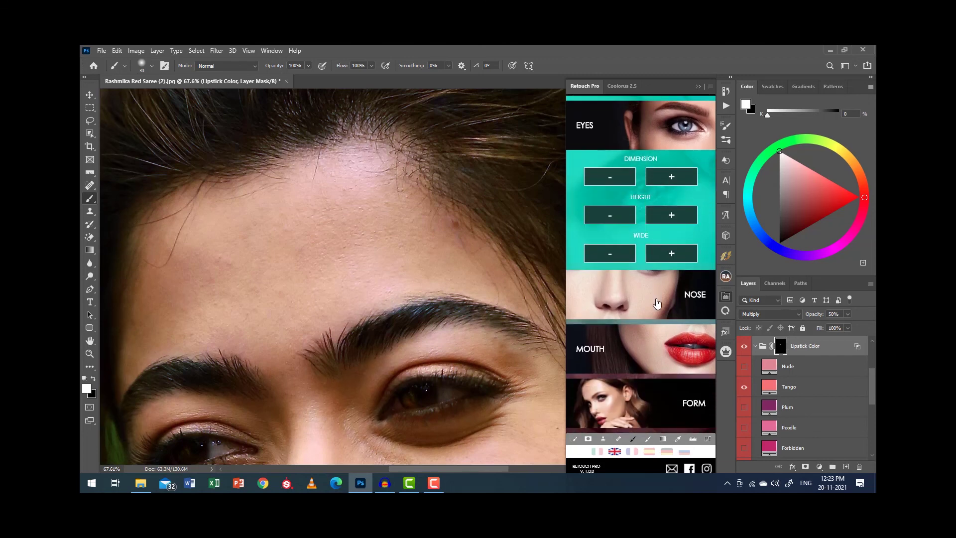
pyautogui.scroll(1, 638, 377)
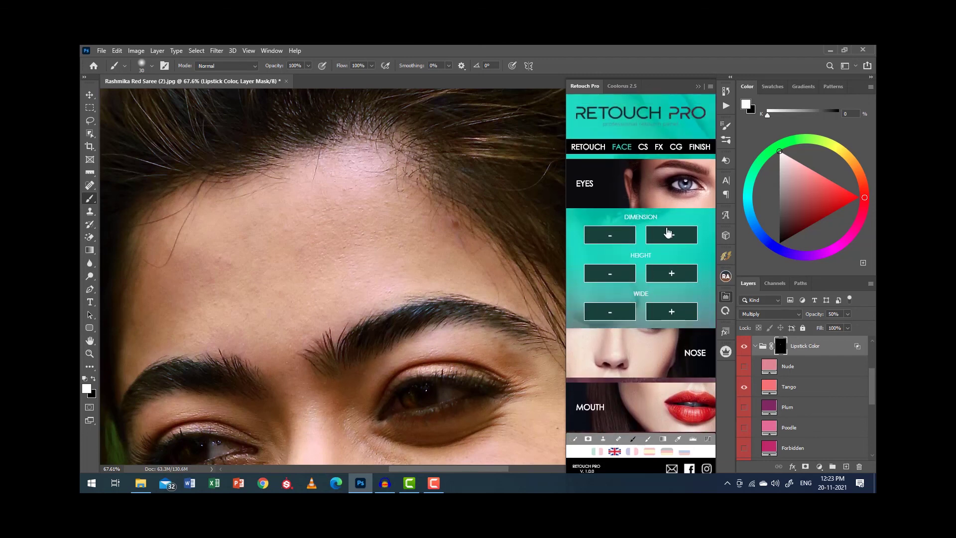
pyautogui.hotkey('ctrl', '0')
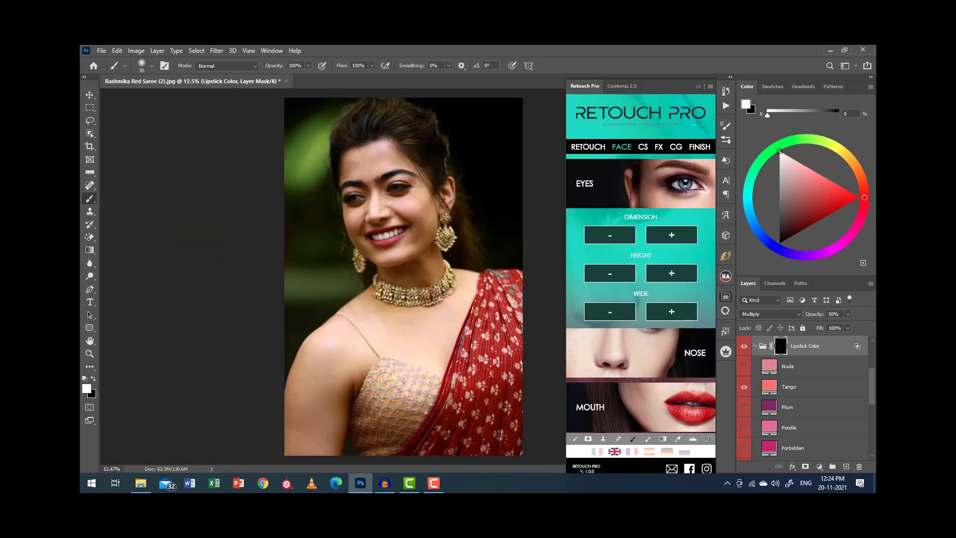